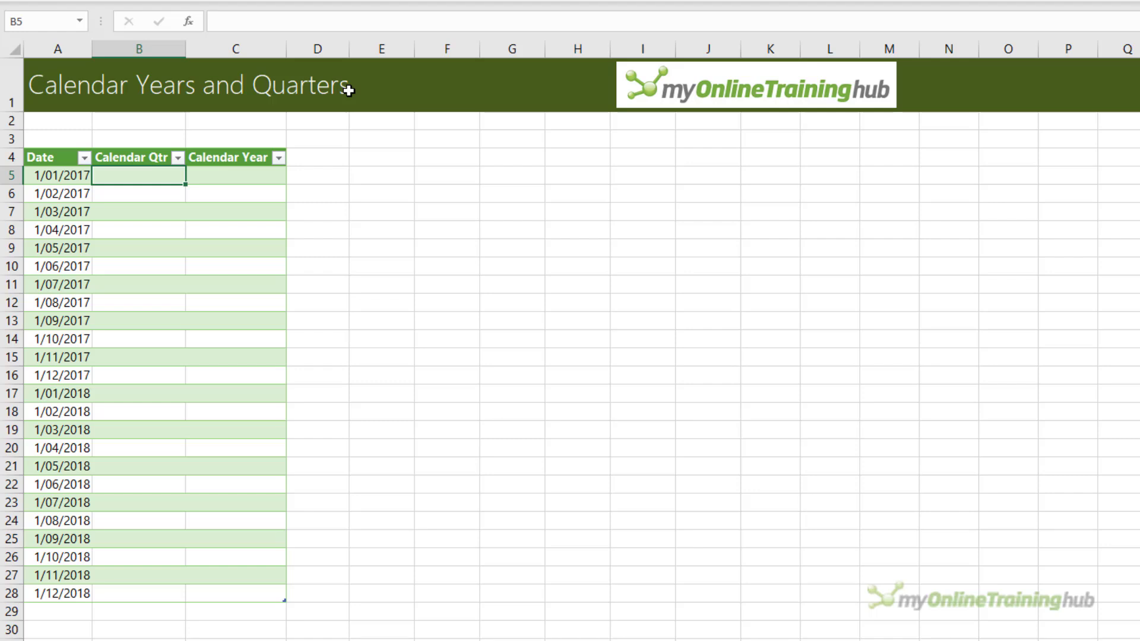
type("=round")
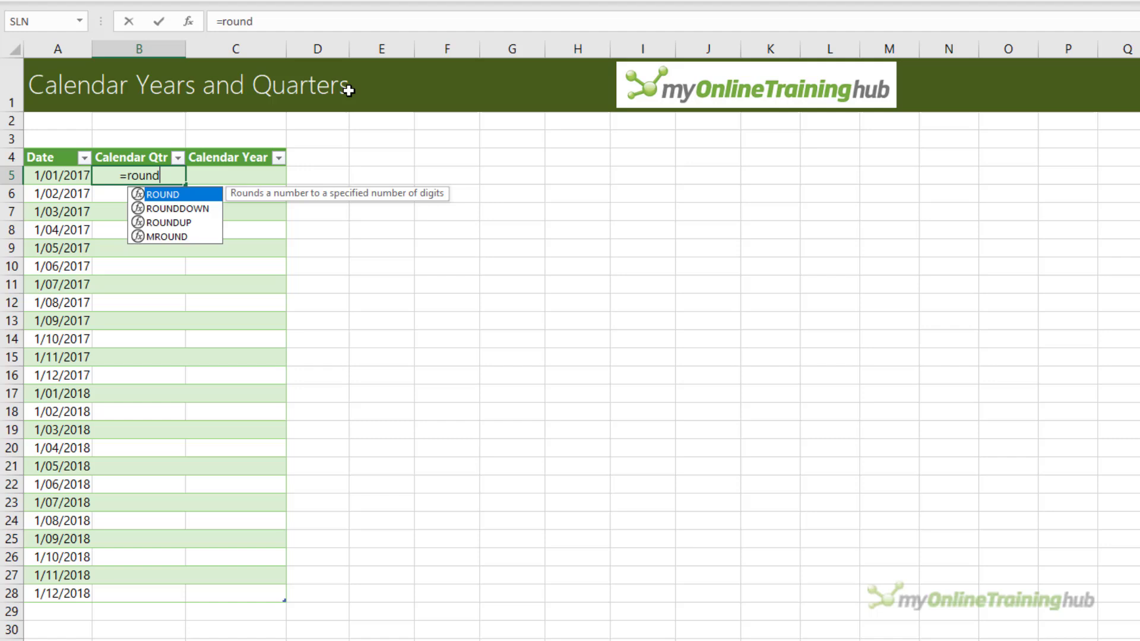
key("Down")
key("Down")
key("Tab")
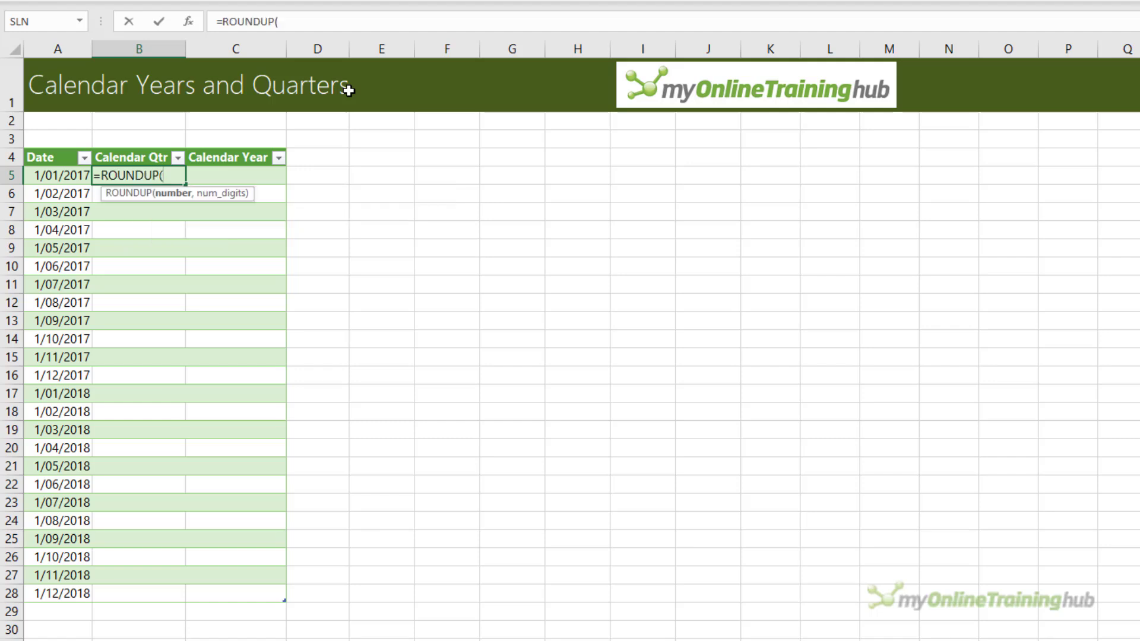
type("mont")
key("Tab")
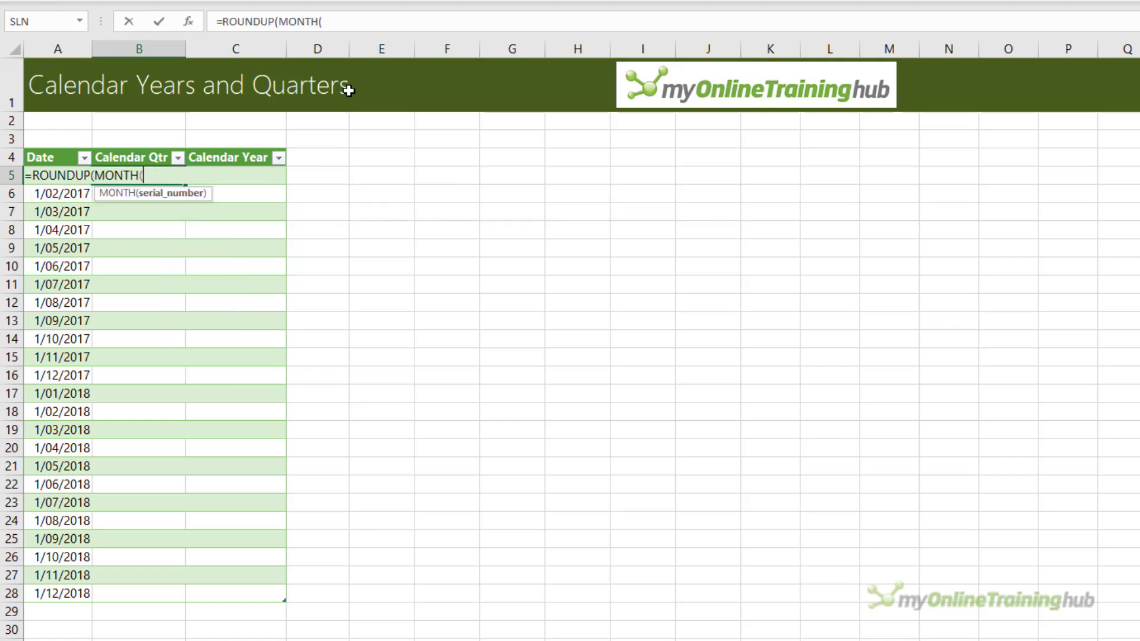
key("Left")
type(")")
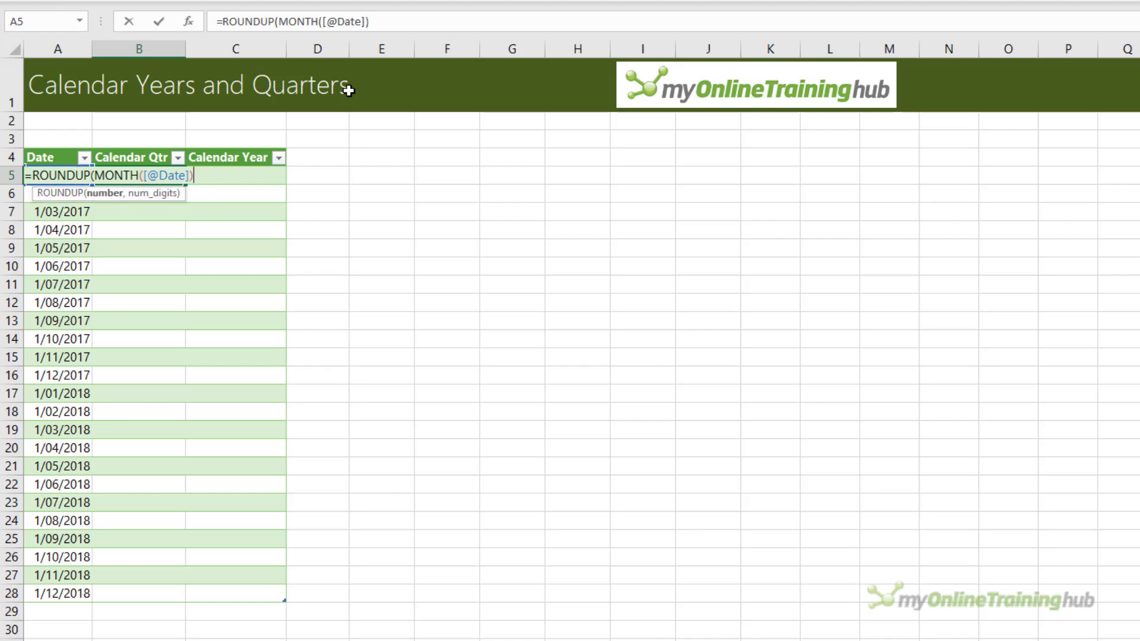
type("/3,0)")
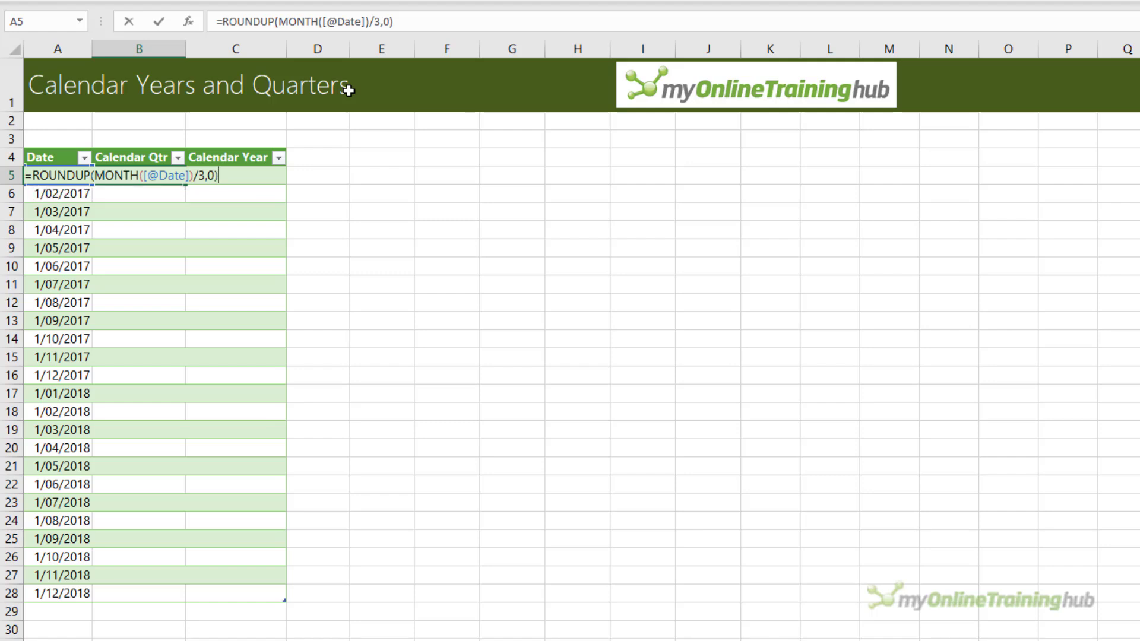
key("Return")
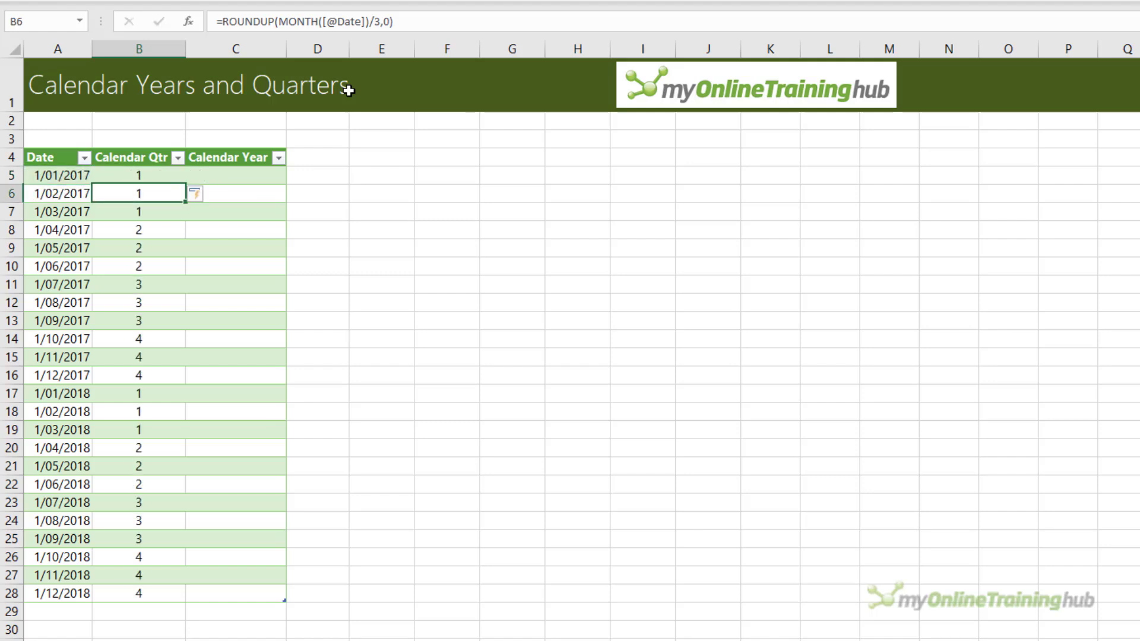
key("Down")
key("Down")
key("Down")
key("Down")
key("Down")
key("Down")
key("Down")
key("Down")
key("Down")
key("Down")
key("Down")
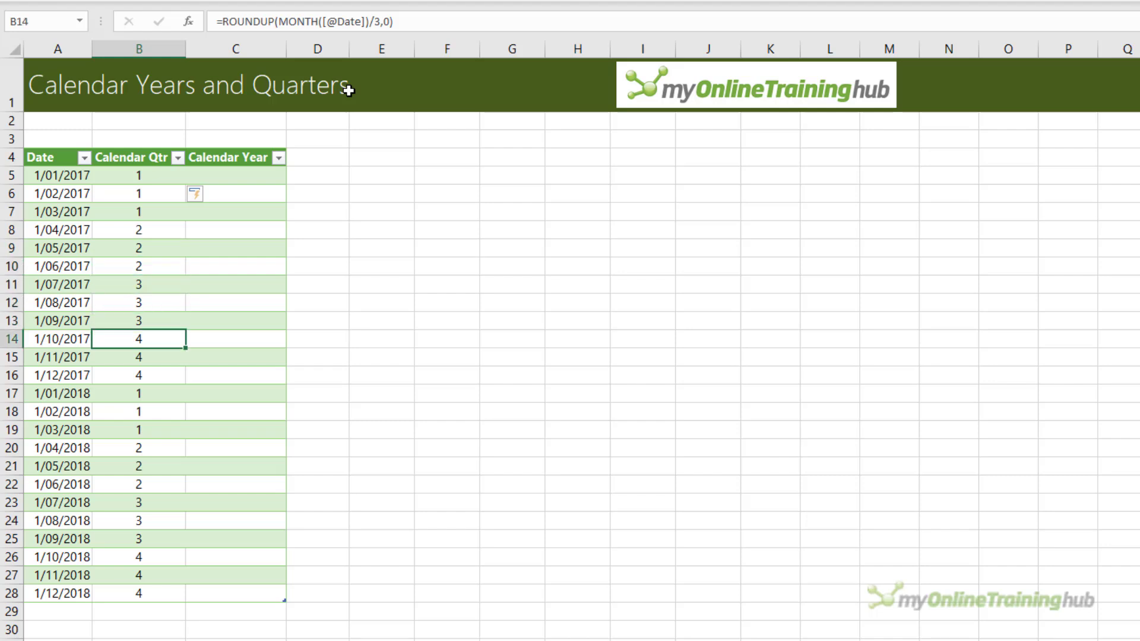
key("ctrl+Up")
key("Right")
key("Down")
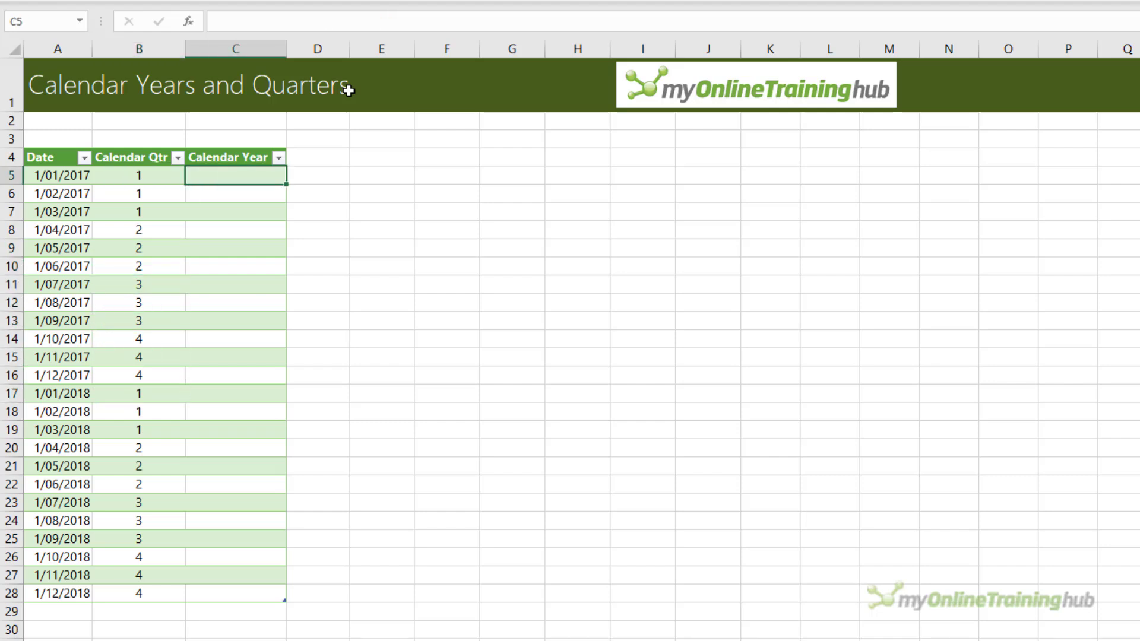
type("=yea")
key("Tab")
key("Left")
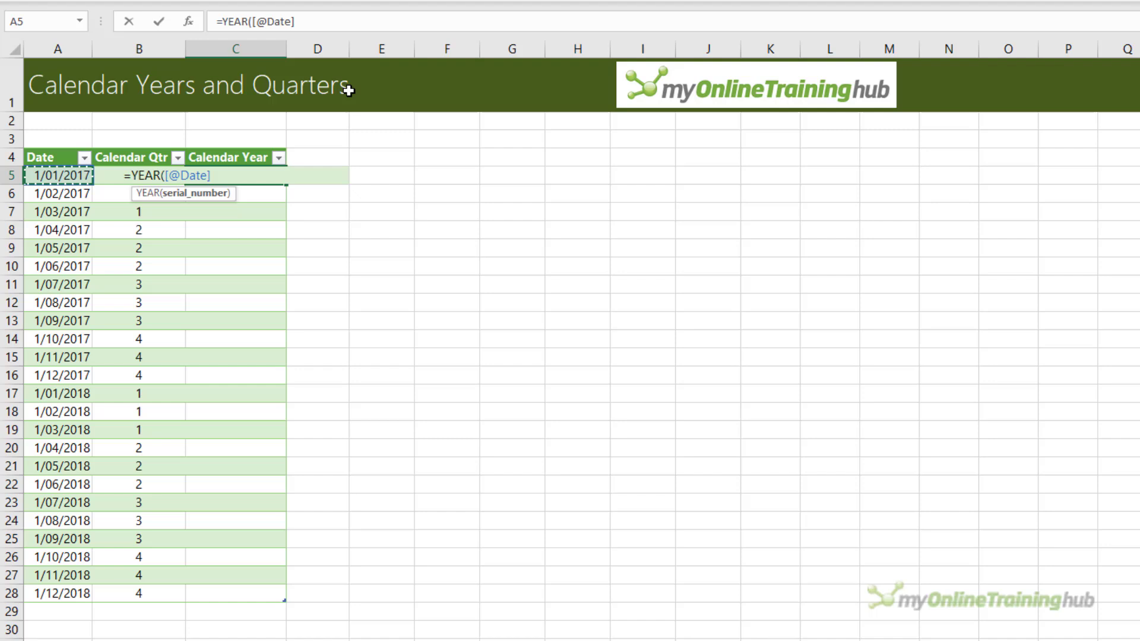
key("Return")
key("Up")
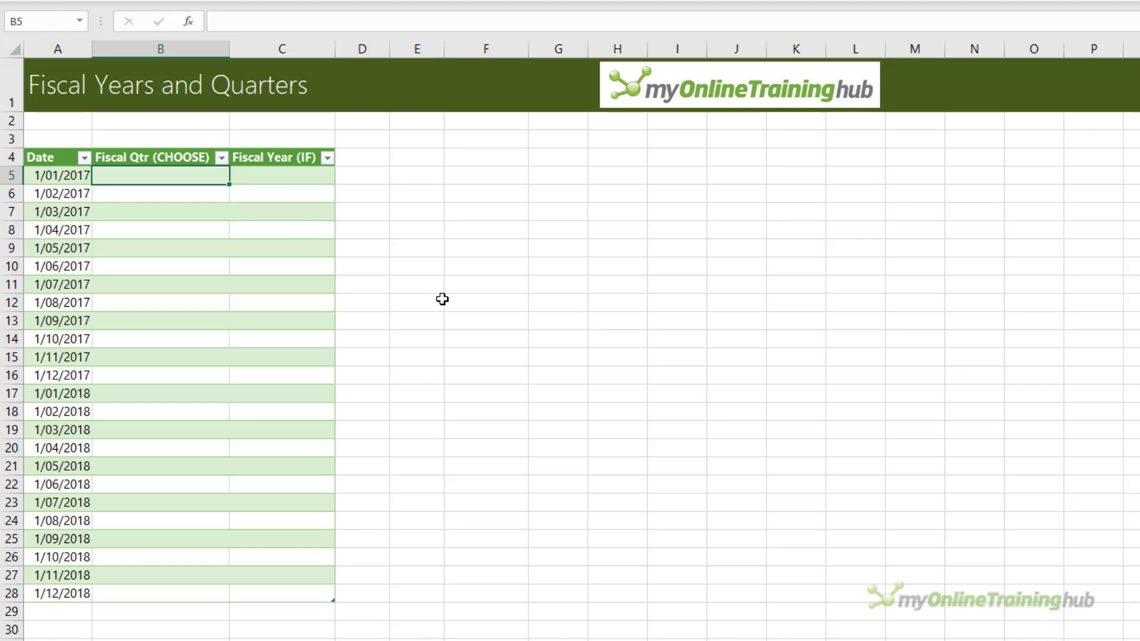
type("=CHOOSE(")
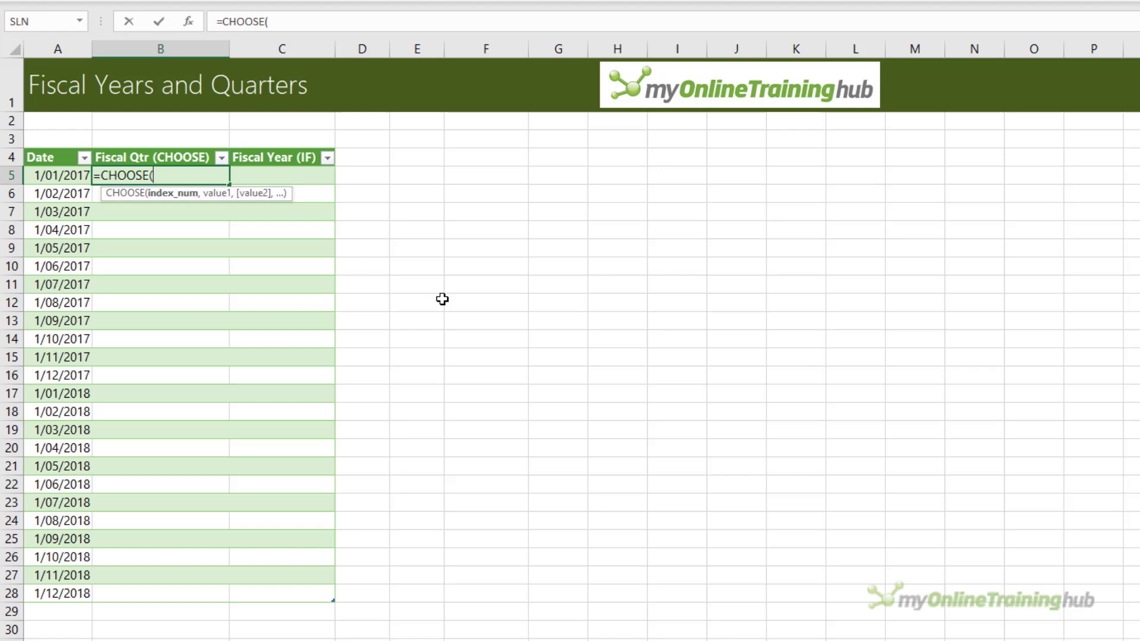
type("mont")
key("Tab")
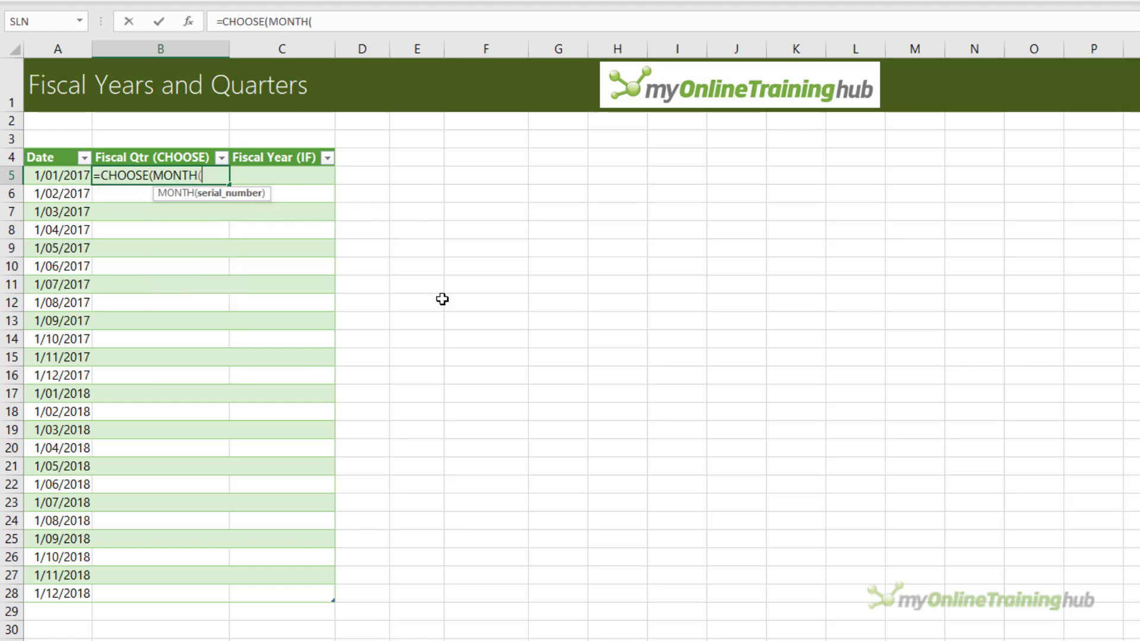
left_click(57, 173)
type(")")
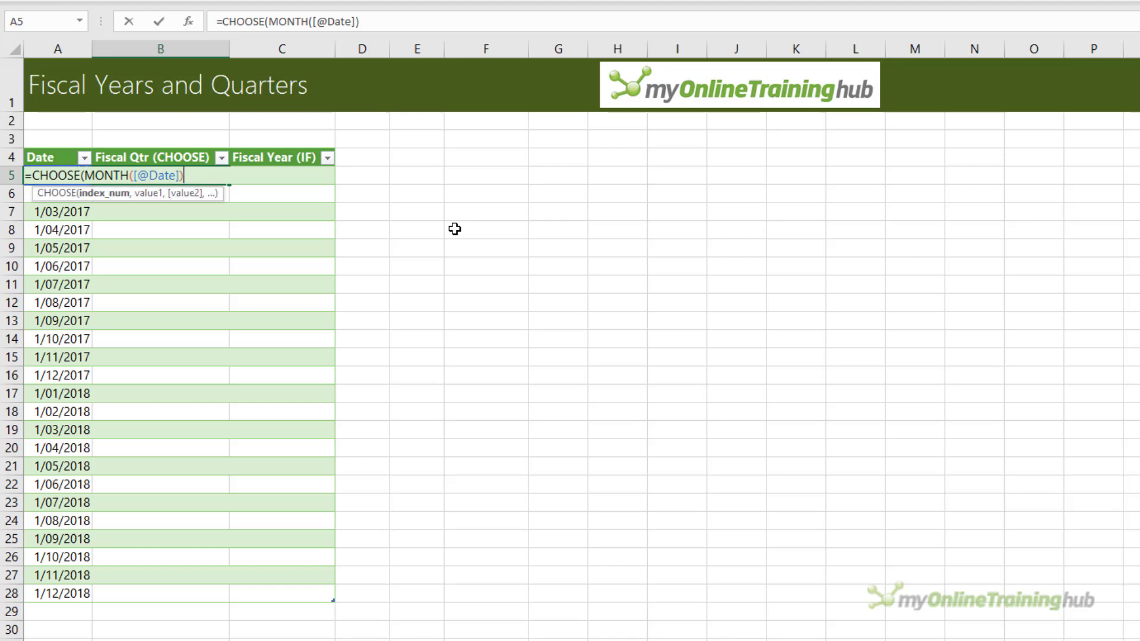
type(",")
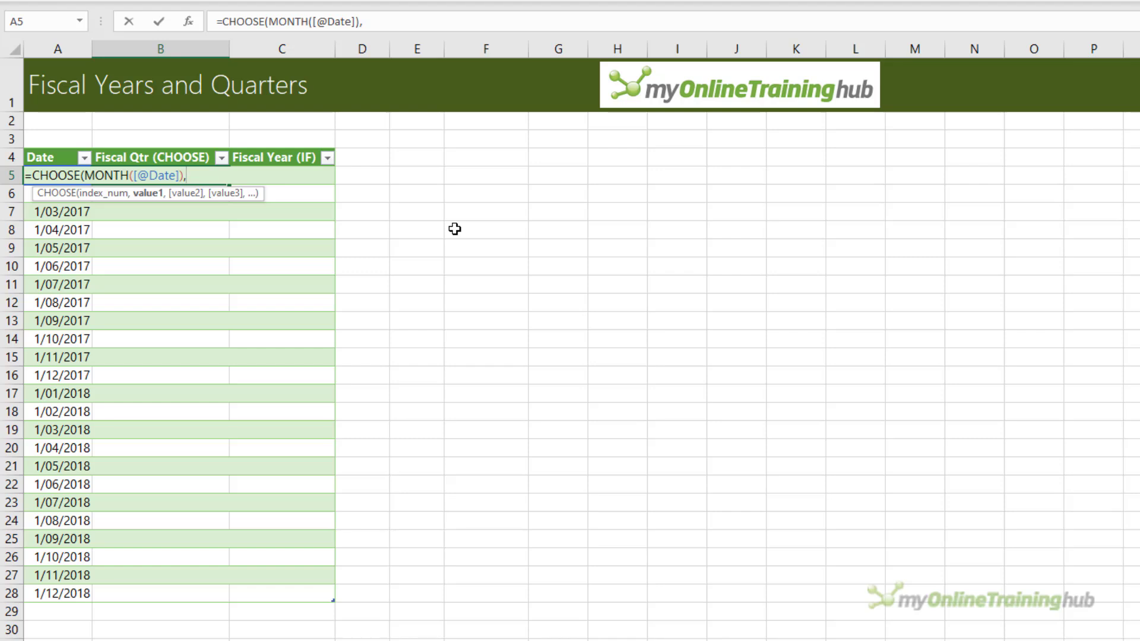
type("3")
left_click(106, 195)
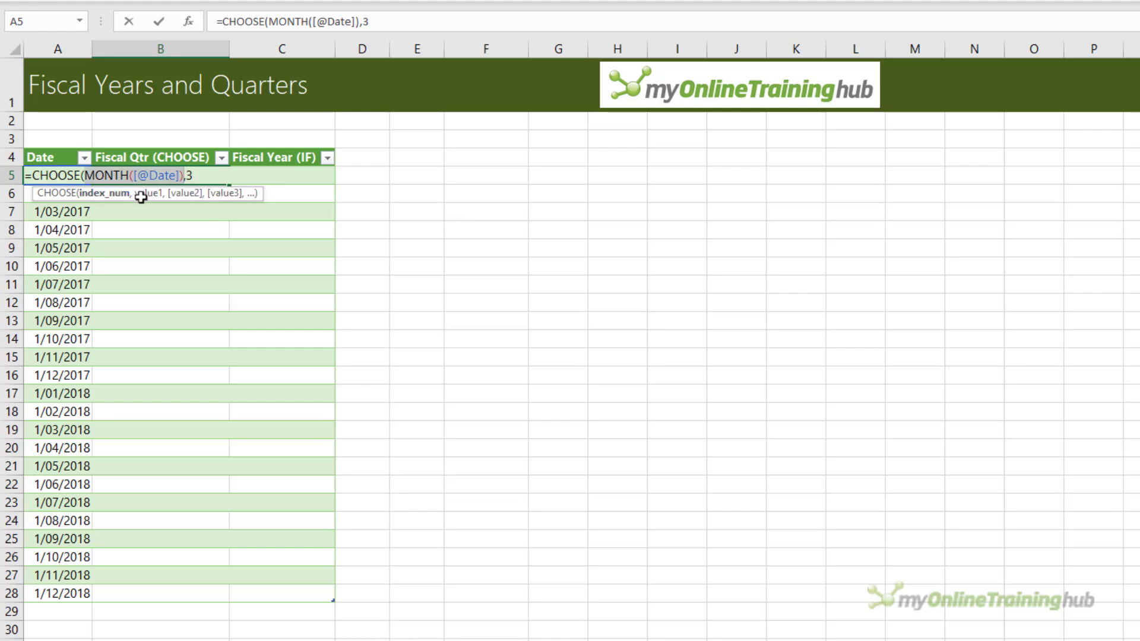
key("End")
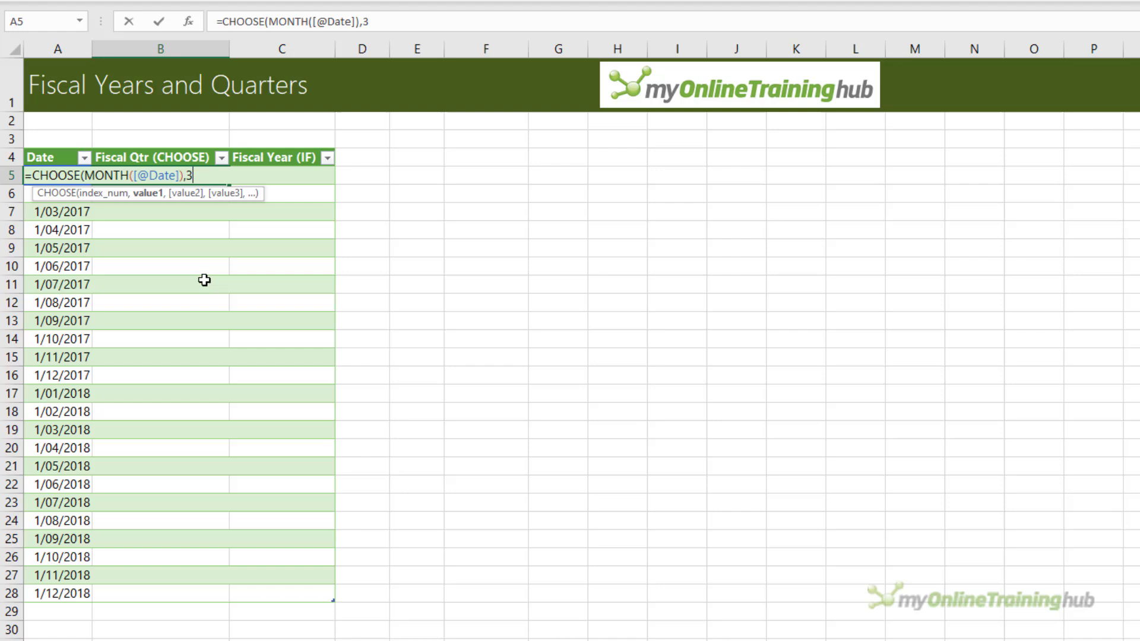
type(",")
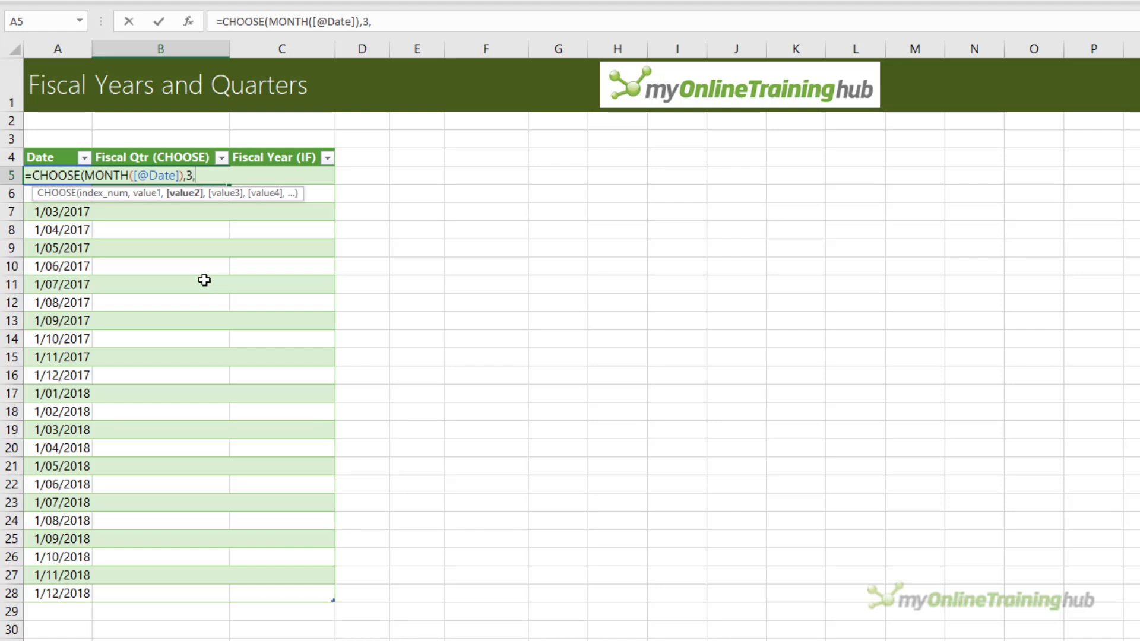
type("3,3")
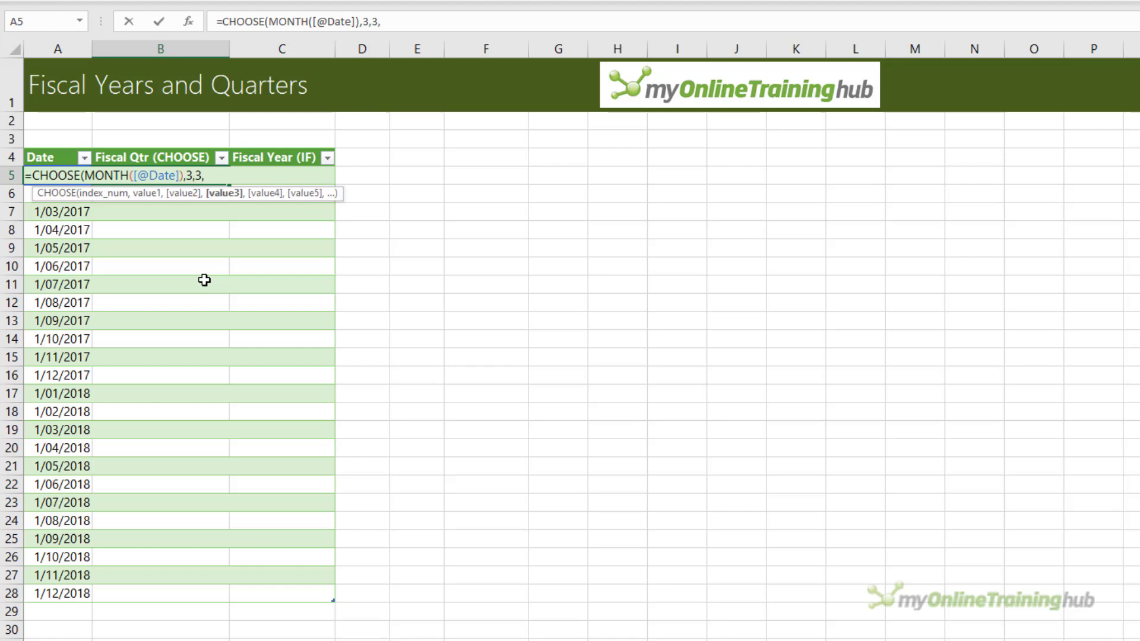
type(",")
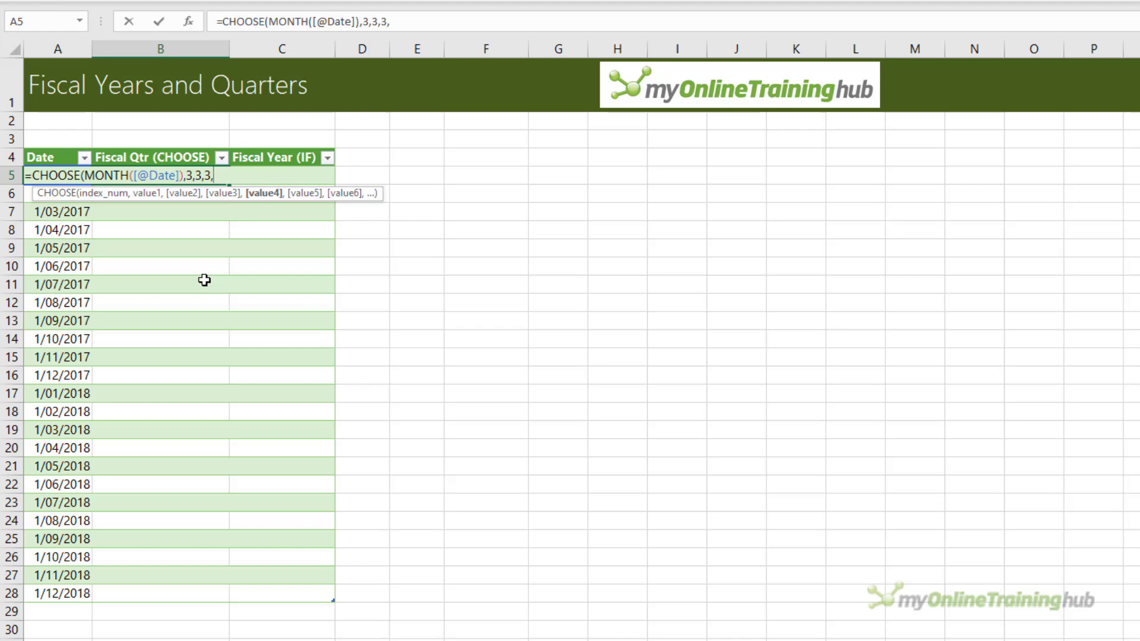
type("4,4,4,")
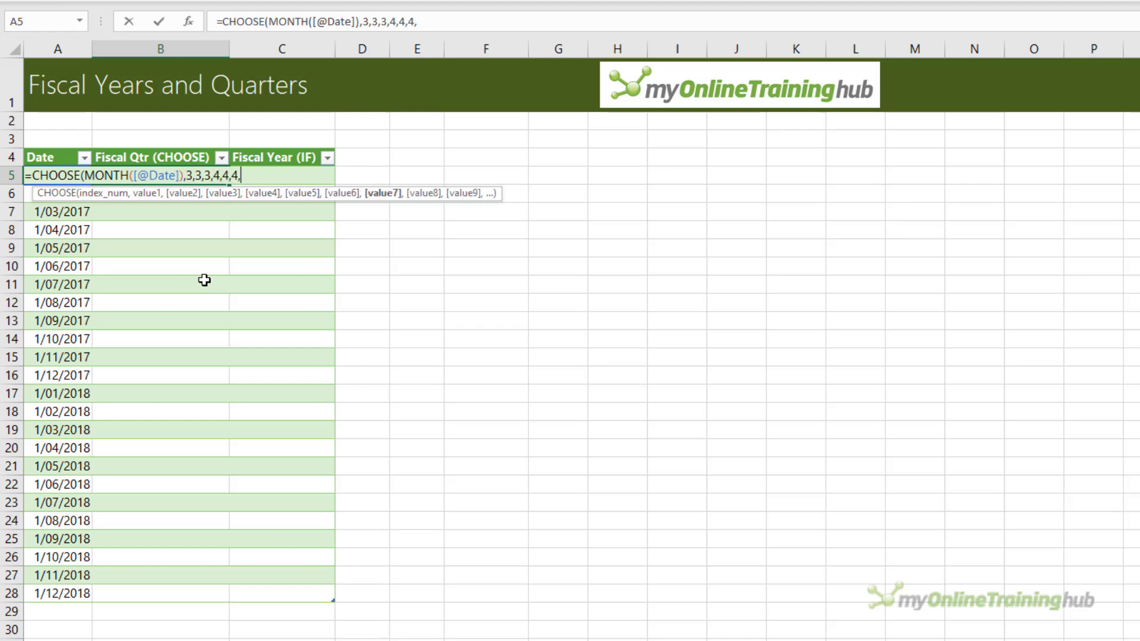
type("1,1,1")
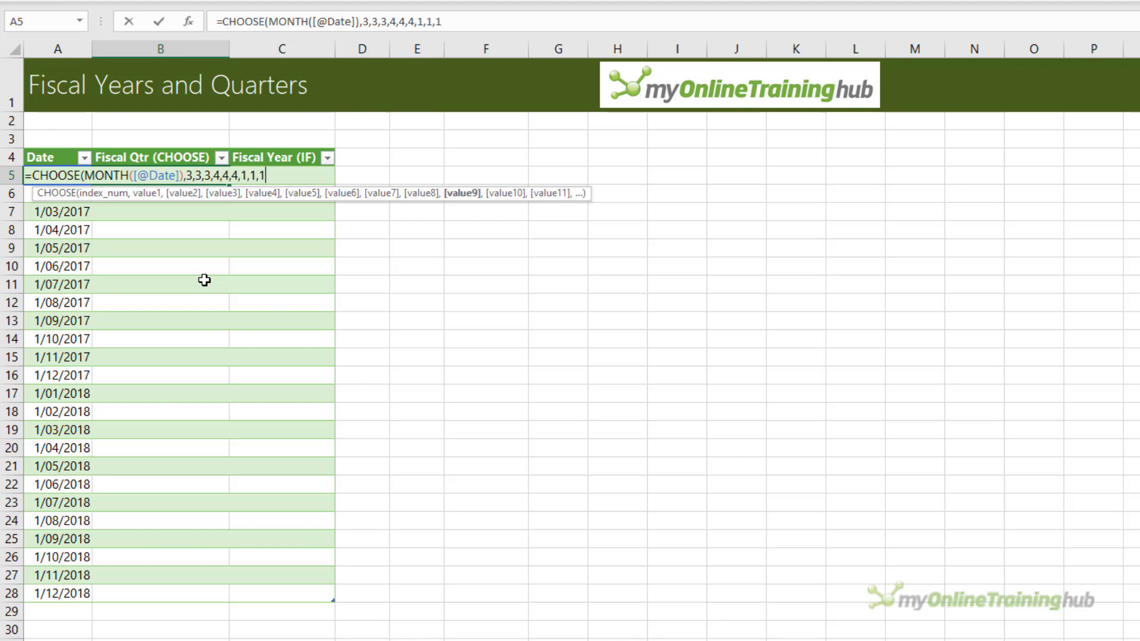
type(",2,2,2")
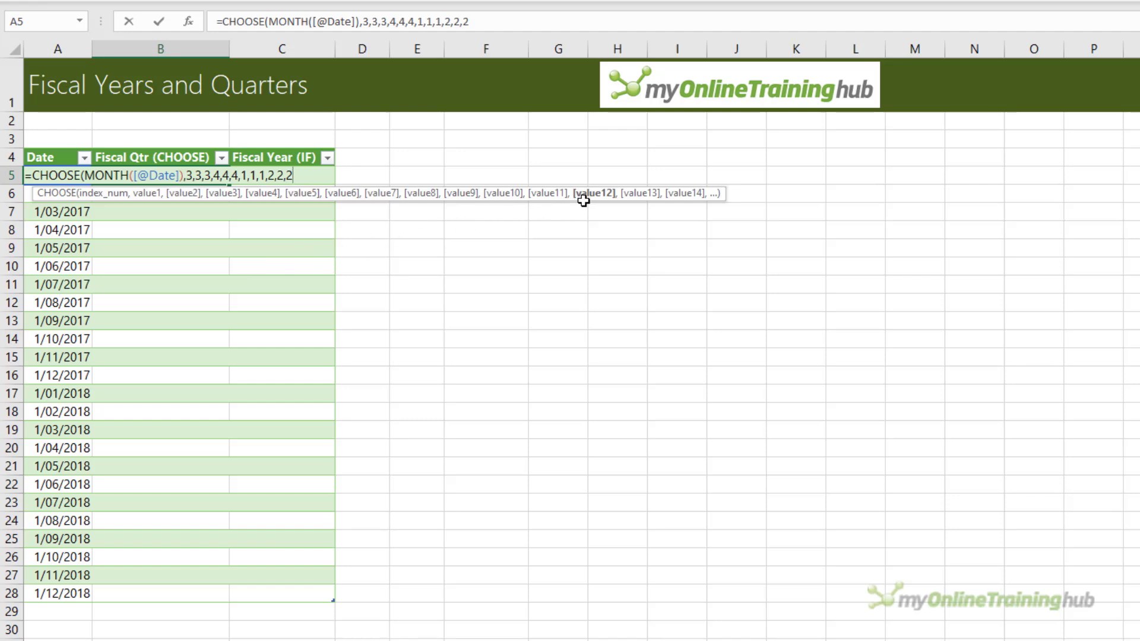
type(")")
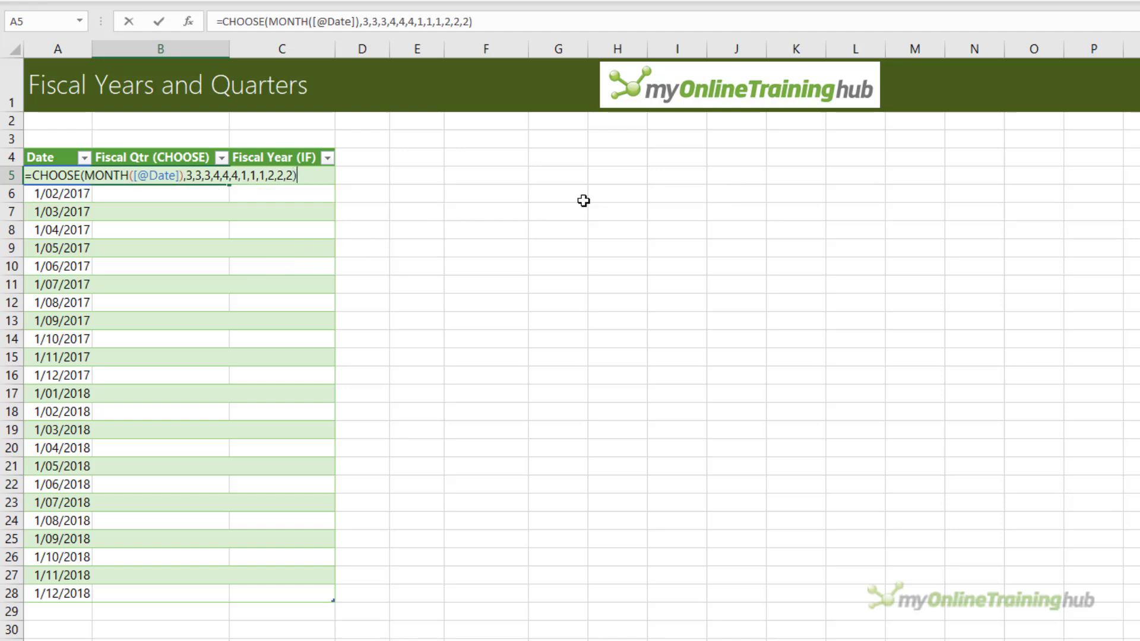
key("Return")
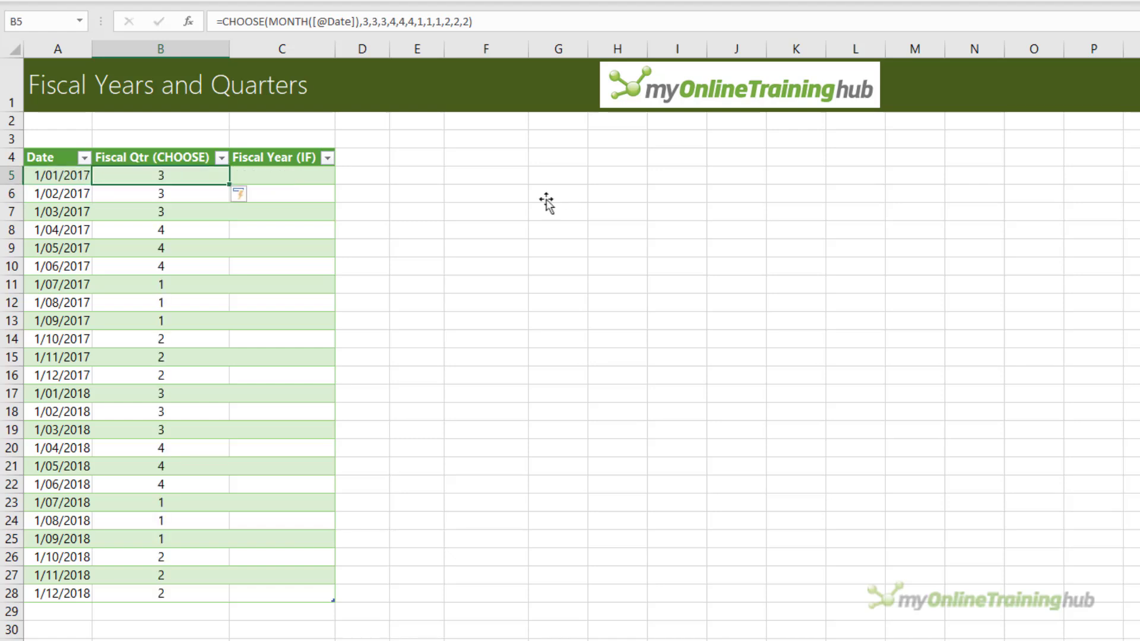
Prefix the B5 CHOOSE formula with "Q"& so Fiscal Qtr reads Q3, Q4, Q1, Q2
left_click(50, 178)
left_click_drag(52, 207, 65, 375)
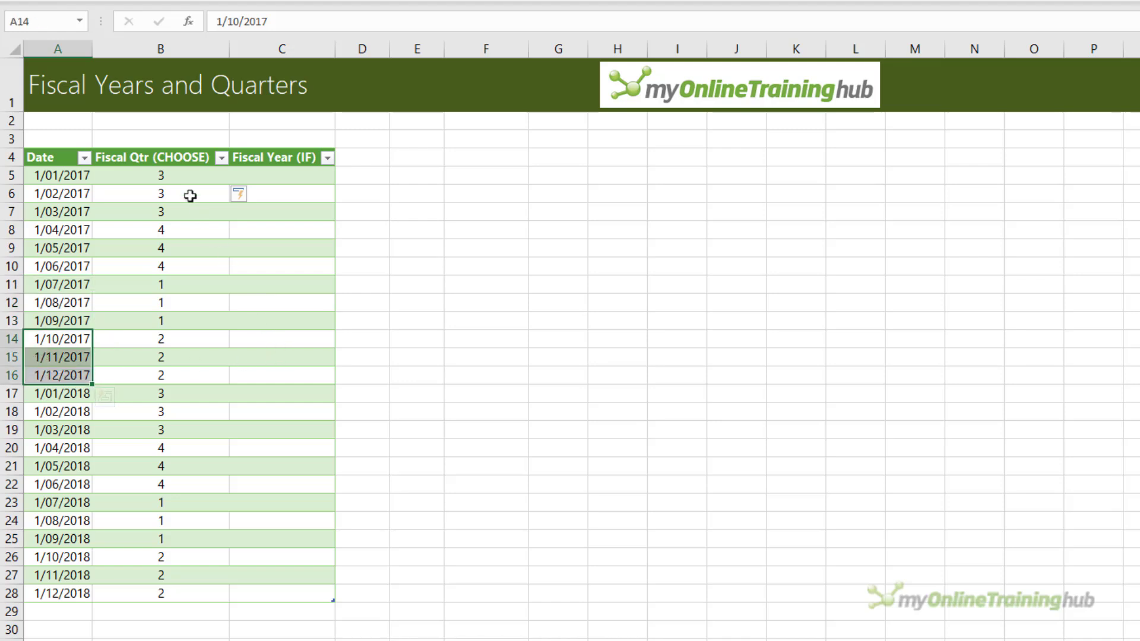
left_click(183, 179)
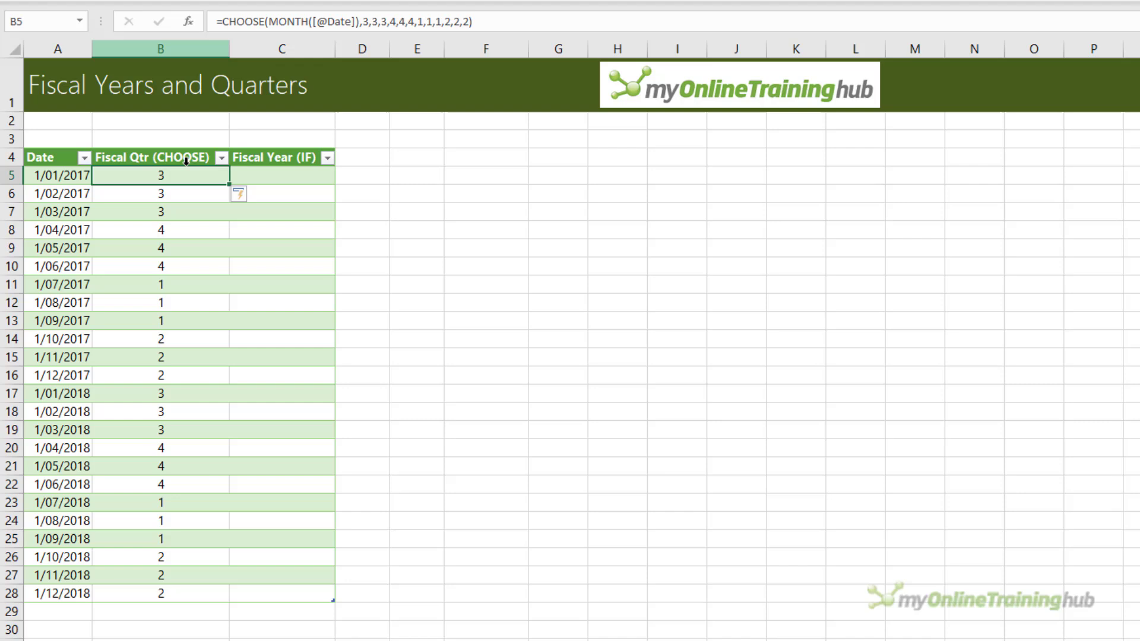
left_click(221, 22)
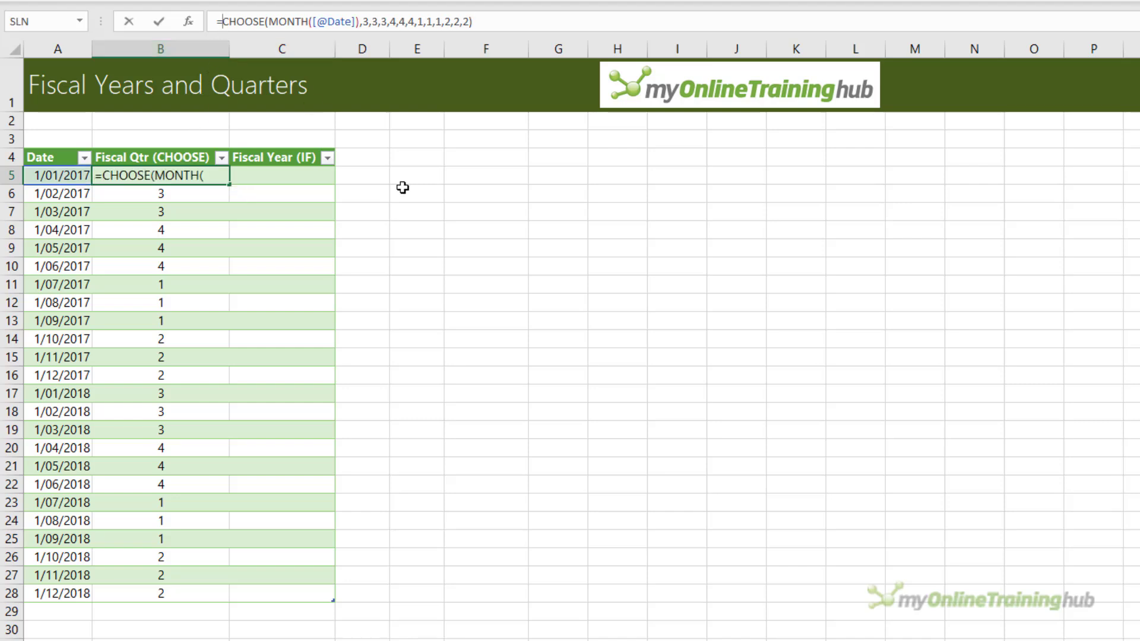
type("\"Q\"")
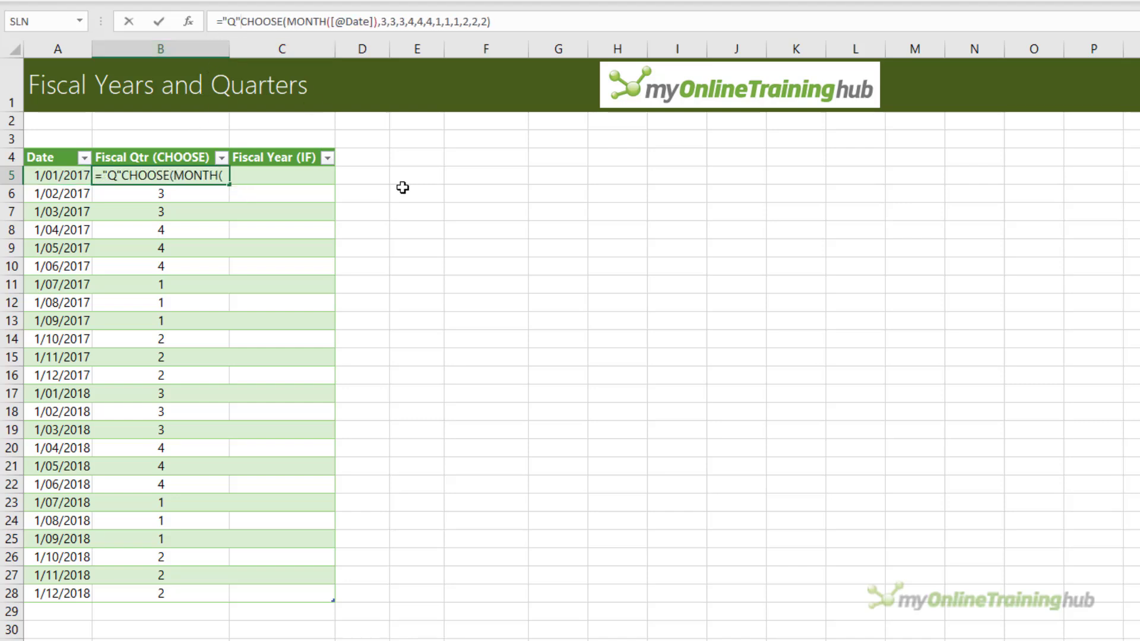
type("&")
key("Return")
key("Up")
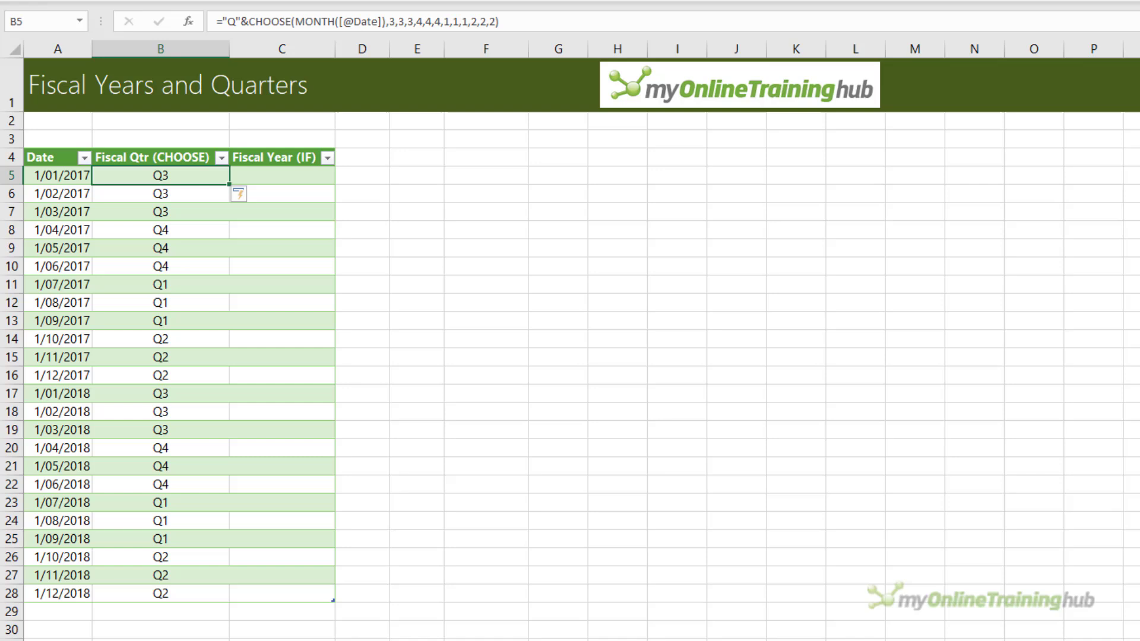
left_click(249, 176)
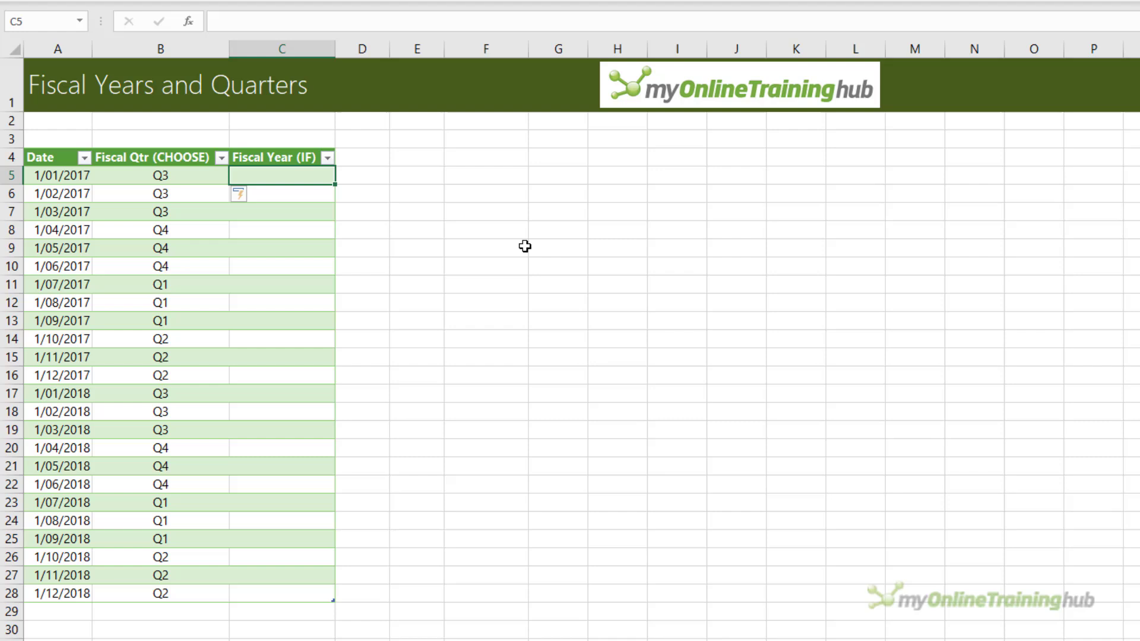
type("=IF(")
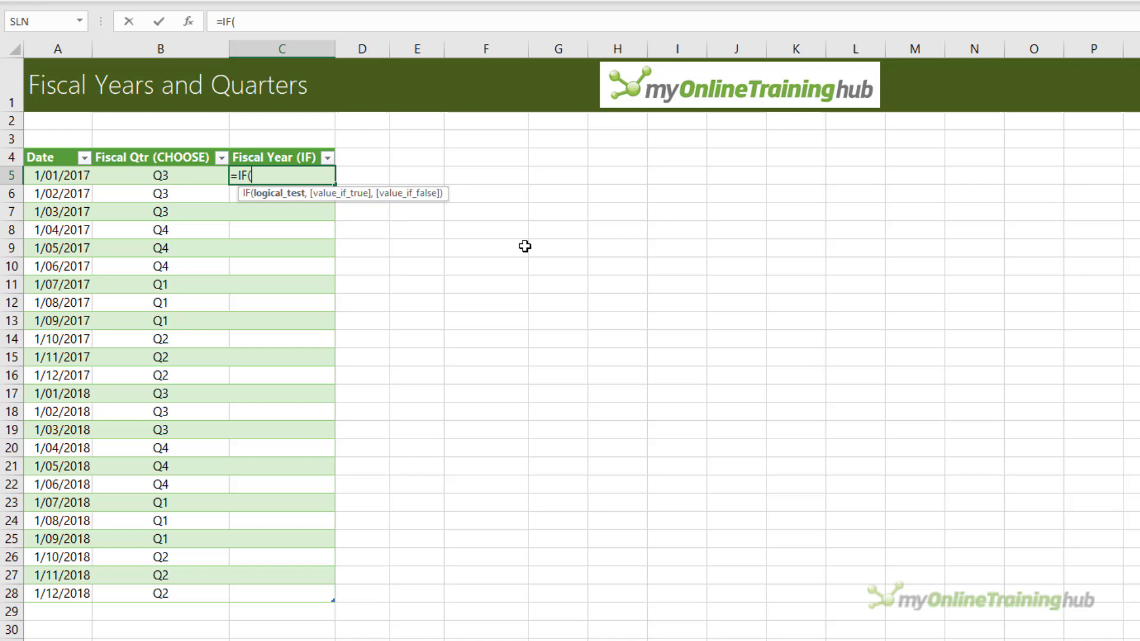
type("mon")
key("Tab")
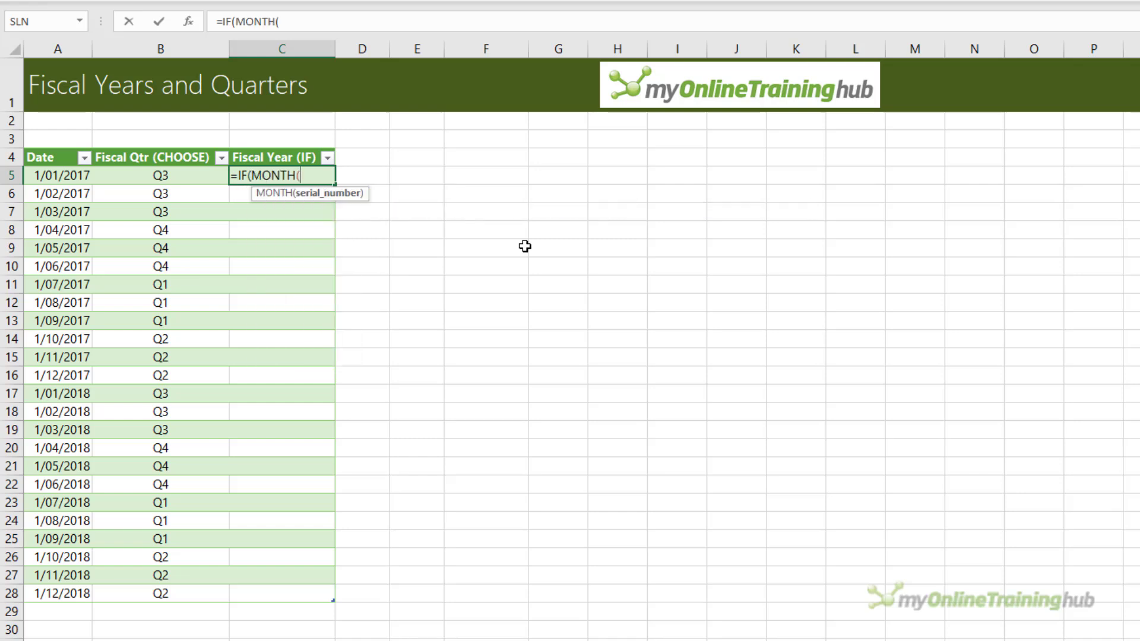
left_click(83, 174)
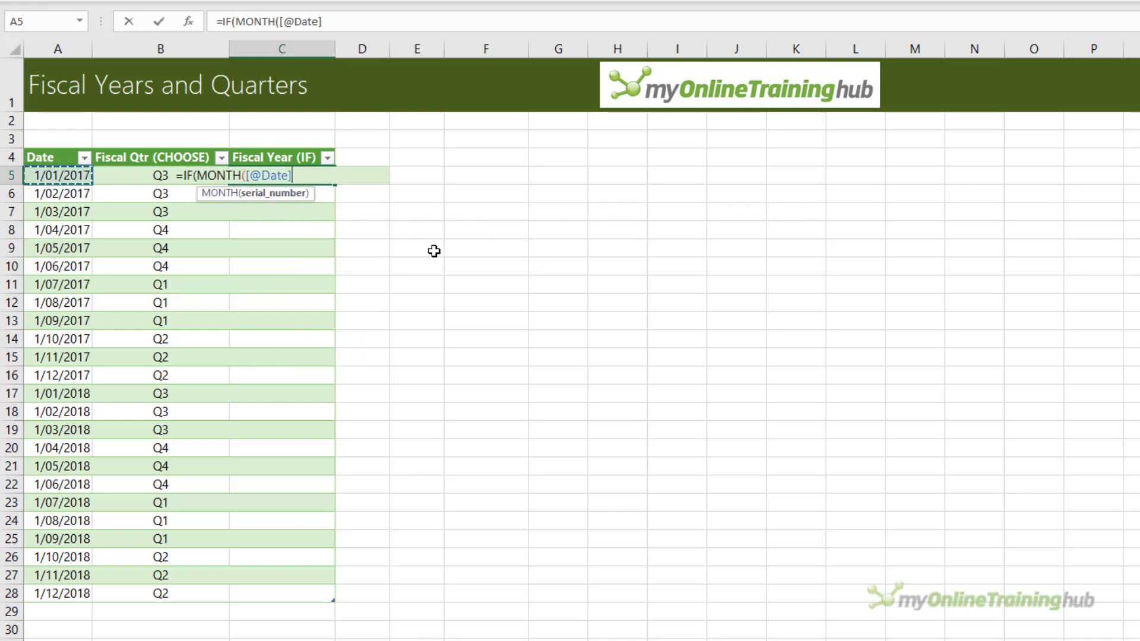
type(")")
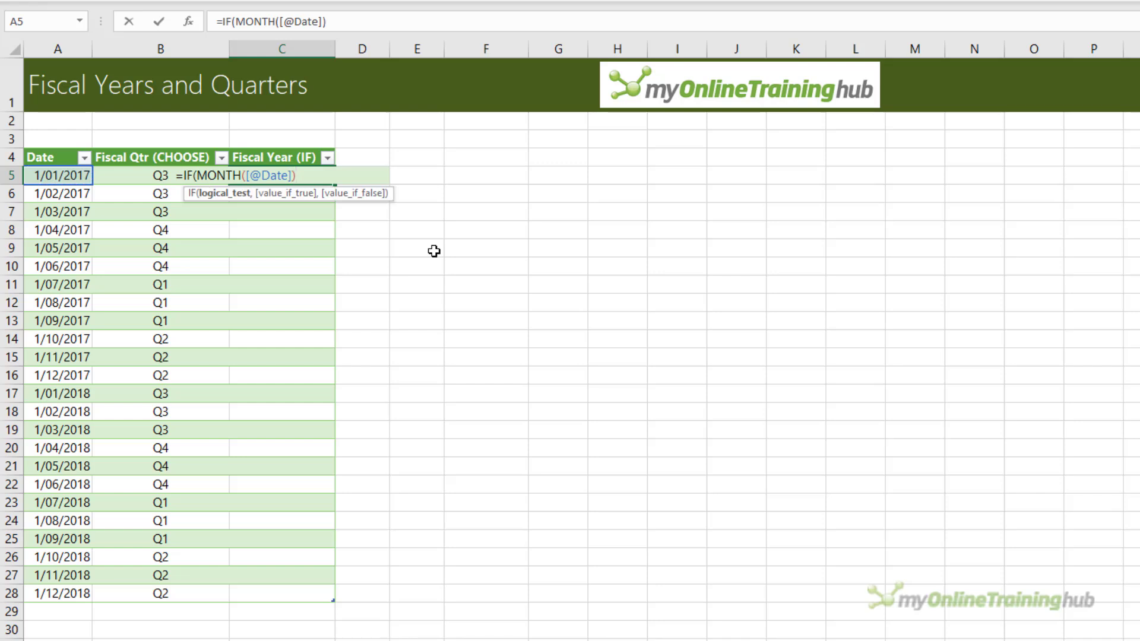
type("<7,year")
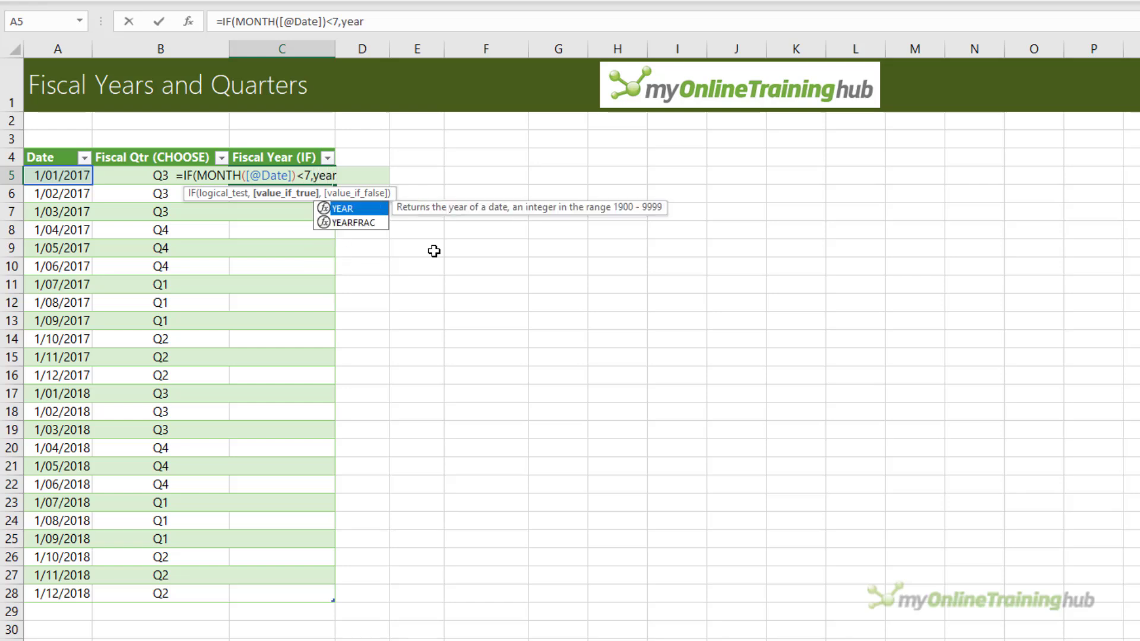
key("Tab")
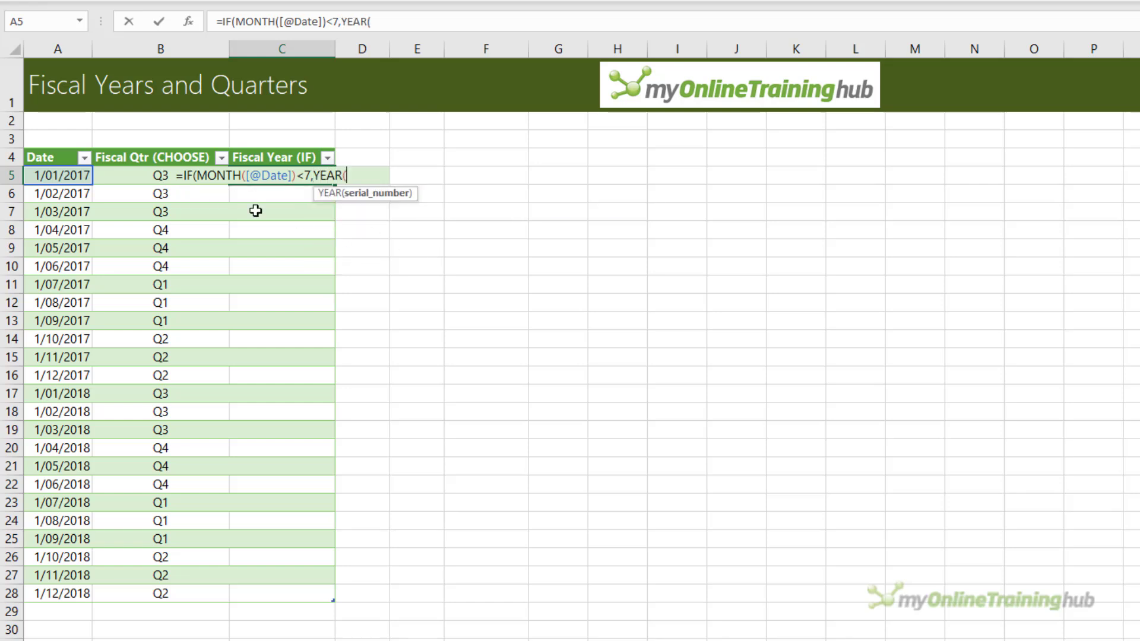
left_click(76, 172)
type("),")
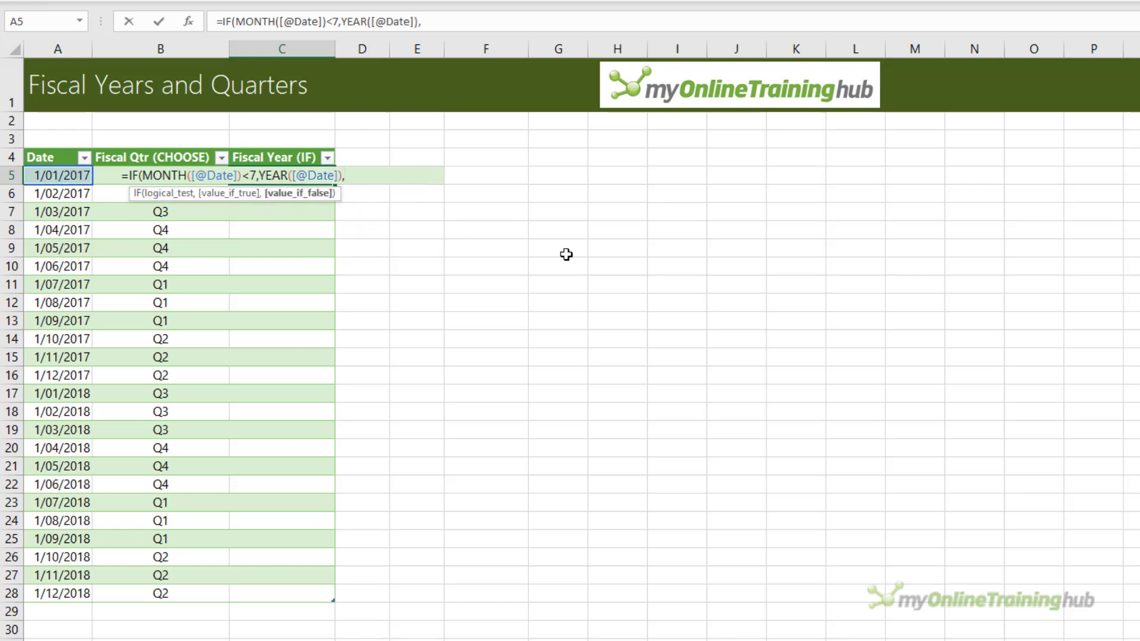
type("e")
key("BackSpace")
type("y")
key("Tab")
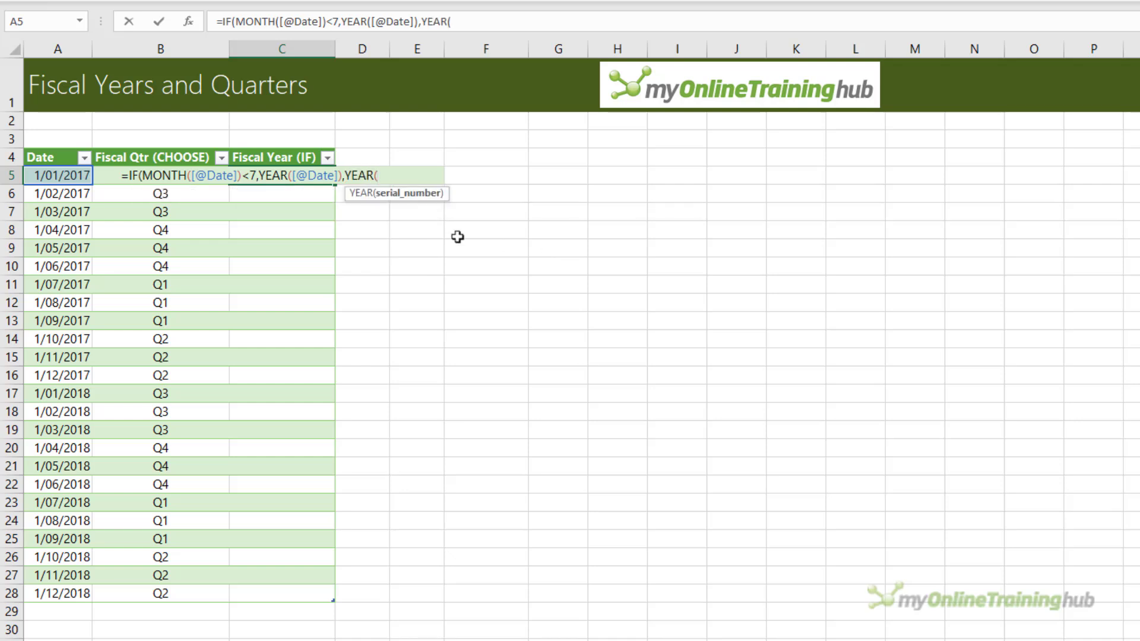
left_click(77, 174)
type(")+1")
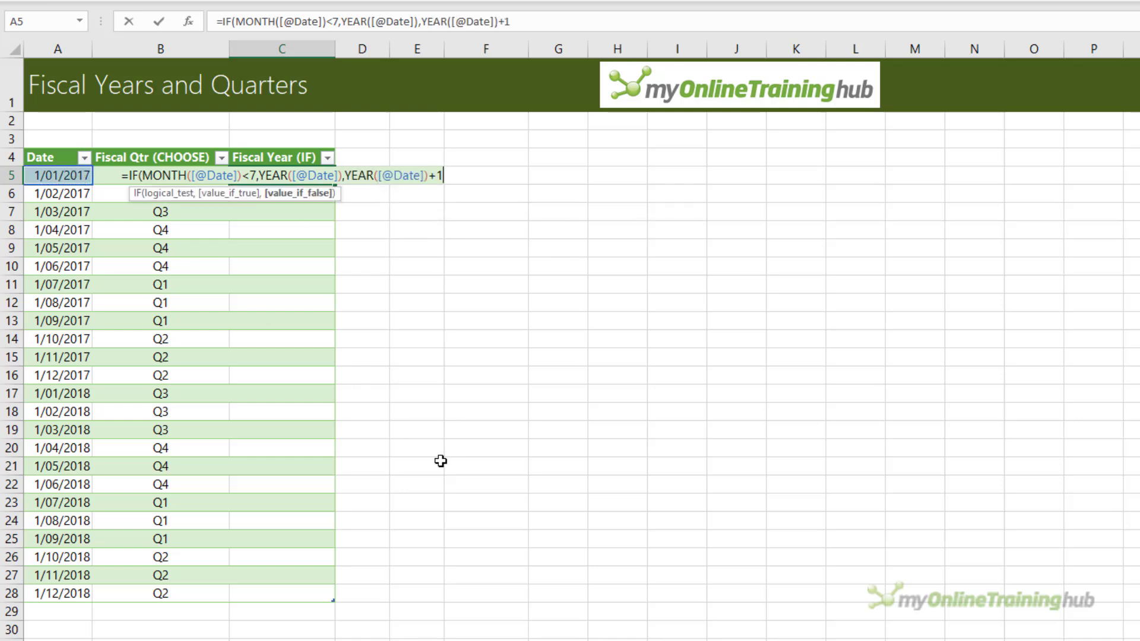
key("Return")
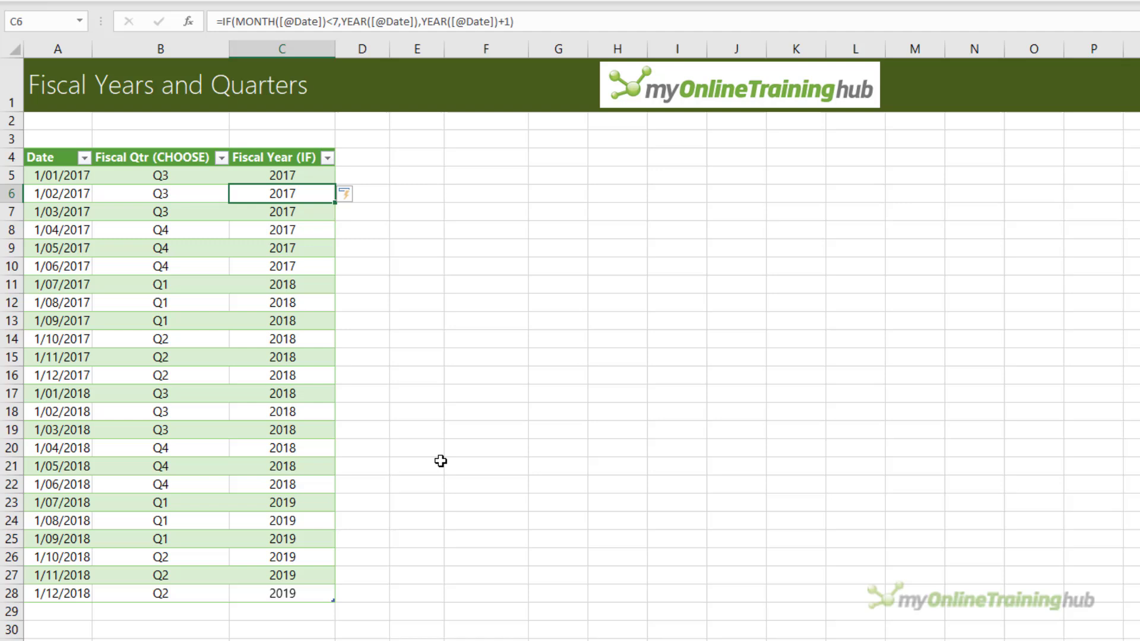
key("Up")
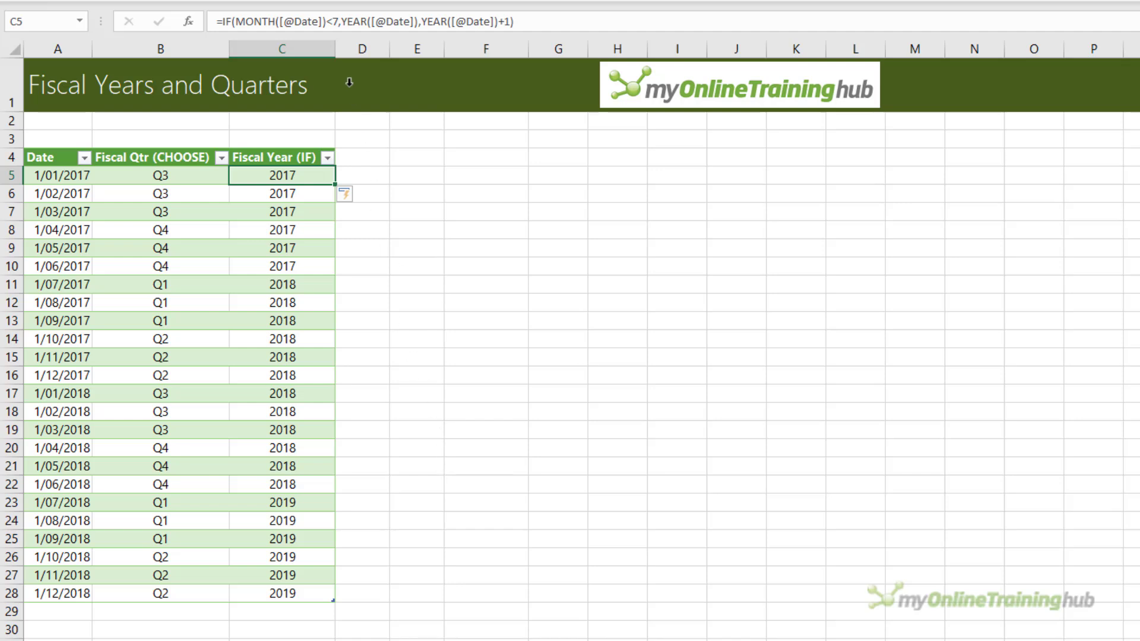
left_click(334, 22)
key("Delete")
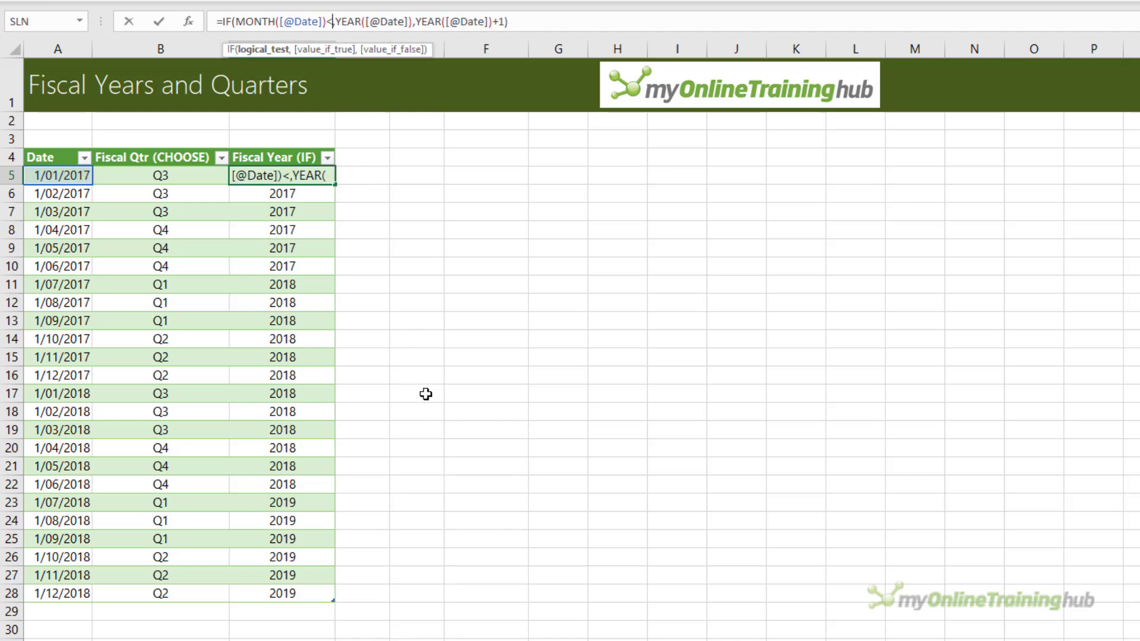
type("9")
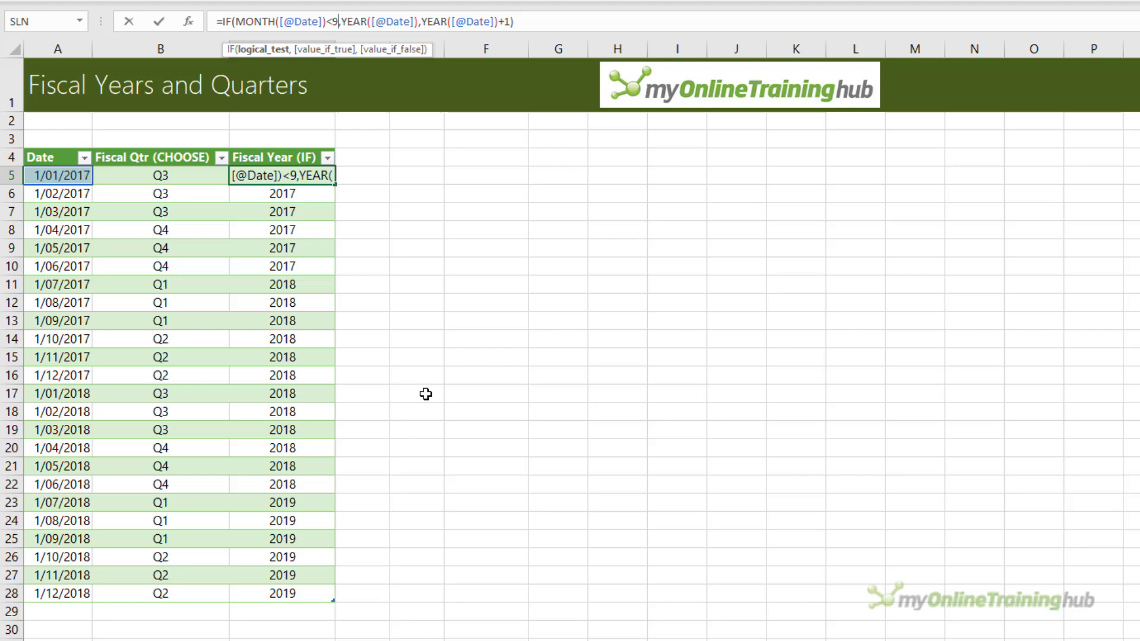
key("Return")
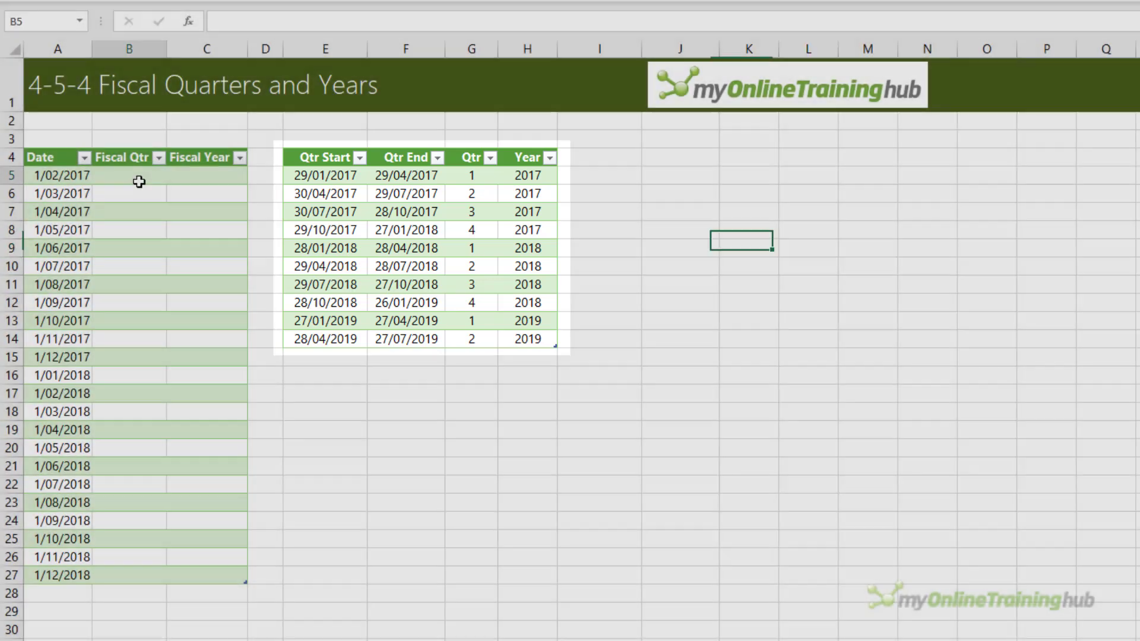
left_click(137, 177)
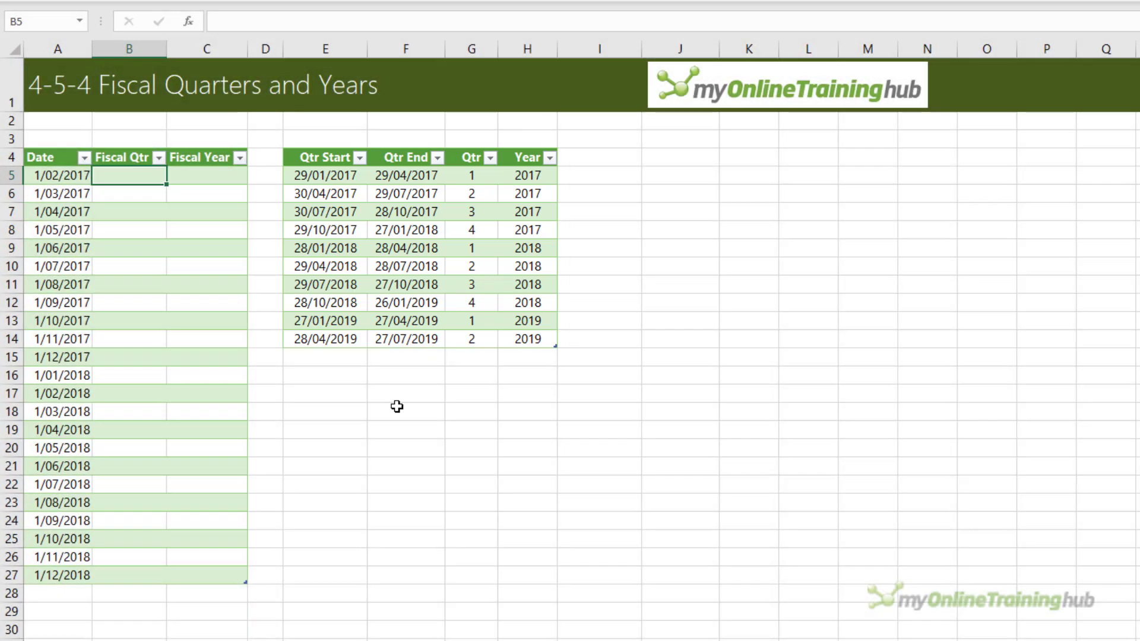
type("=vl")
key("Tab")
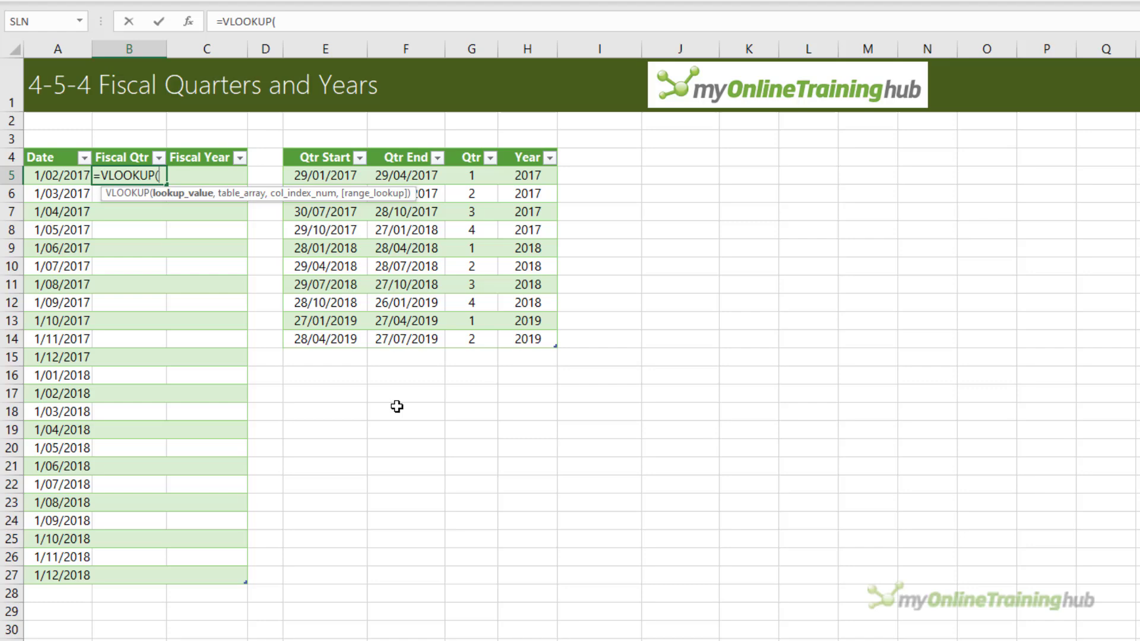
left_click(77, 176)
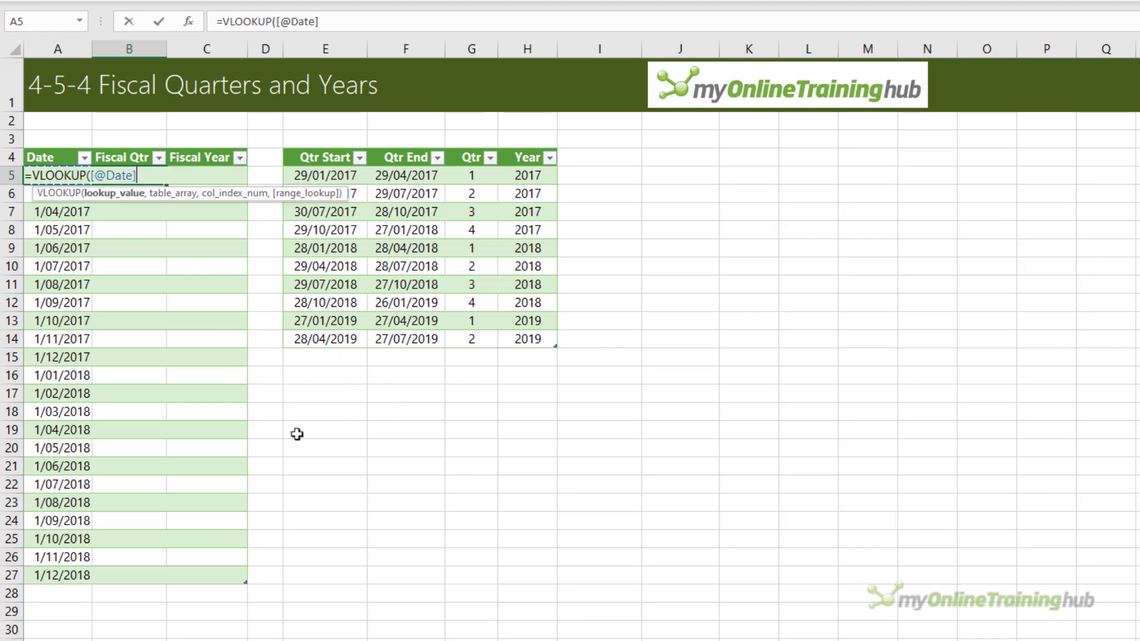
type(",")
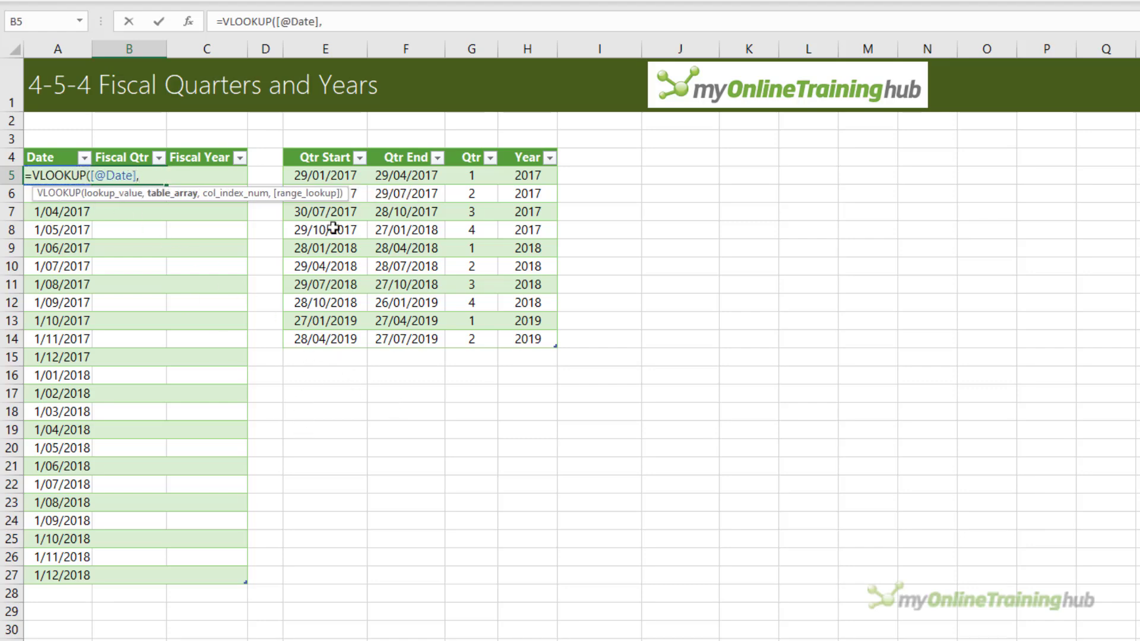
left_click_drag(342, 175, 590, 339)
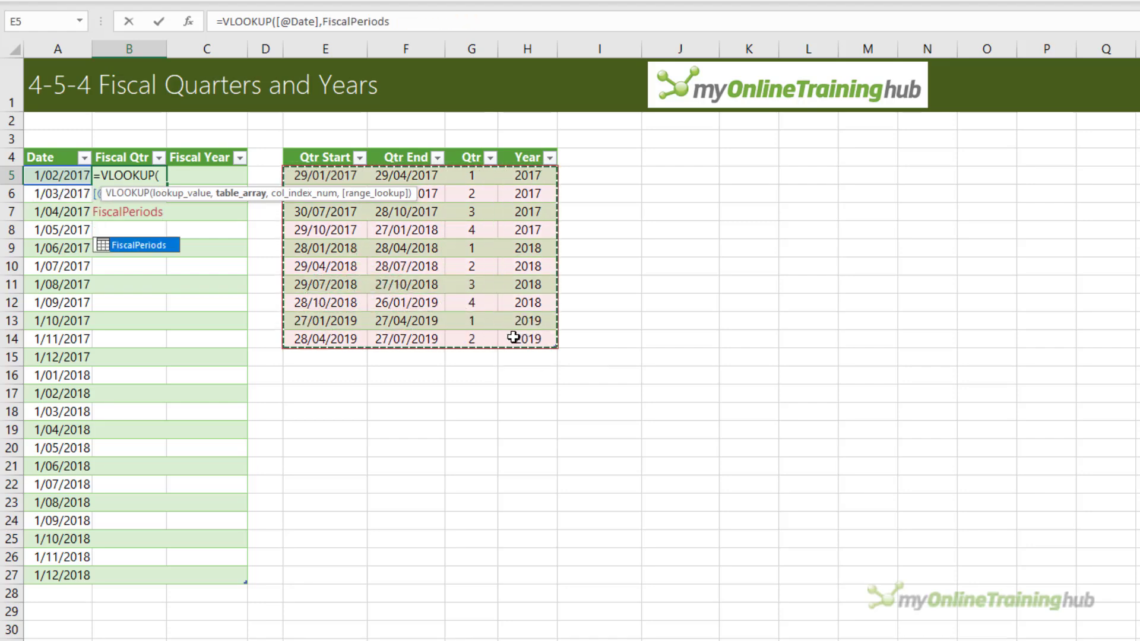
type(",")
key("alt+Return")
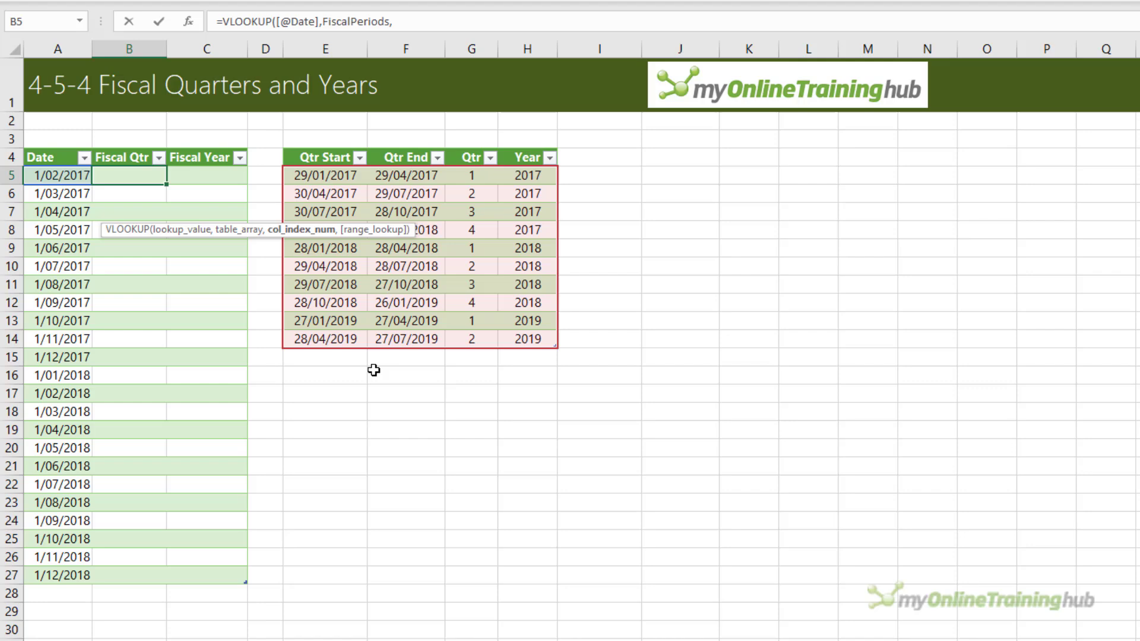
type("3,")
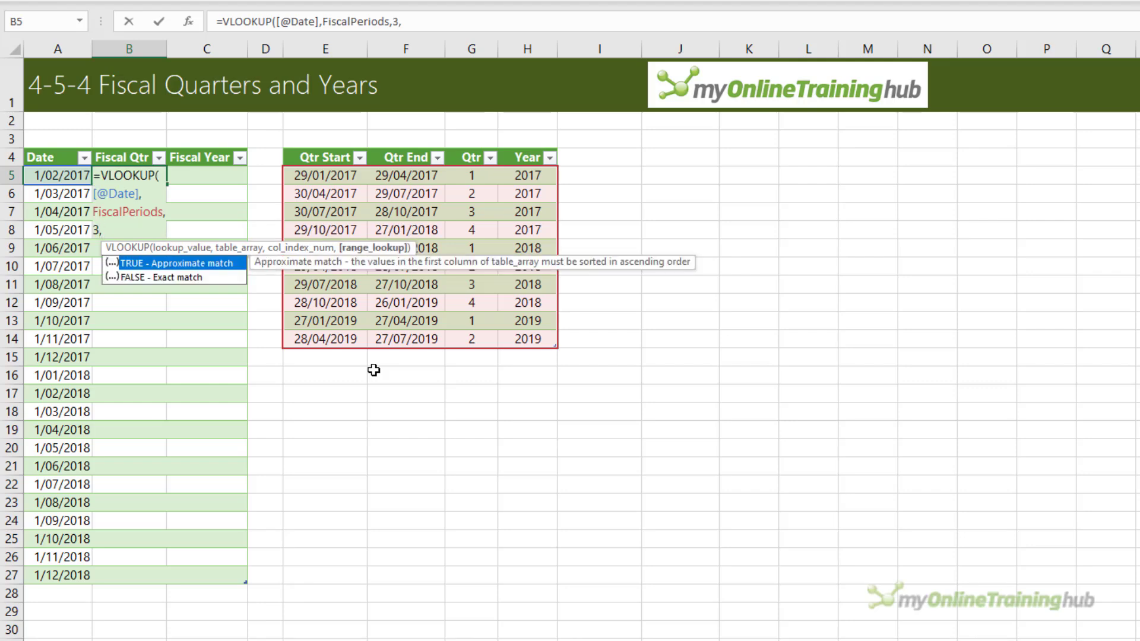
key("Tab")
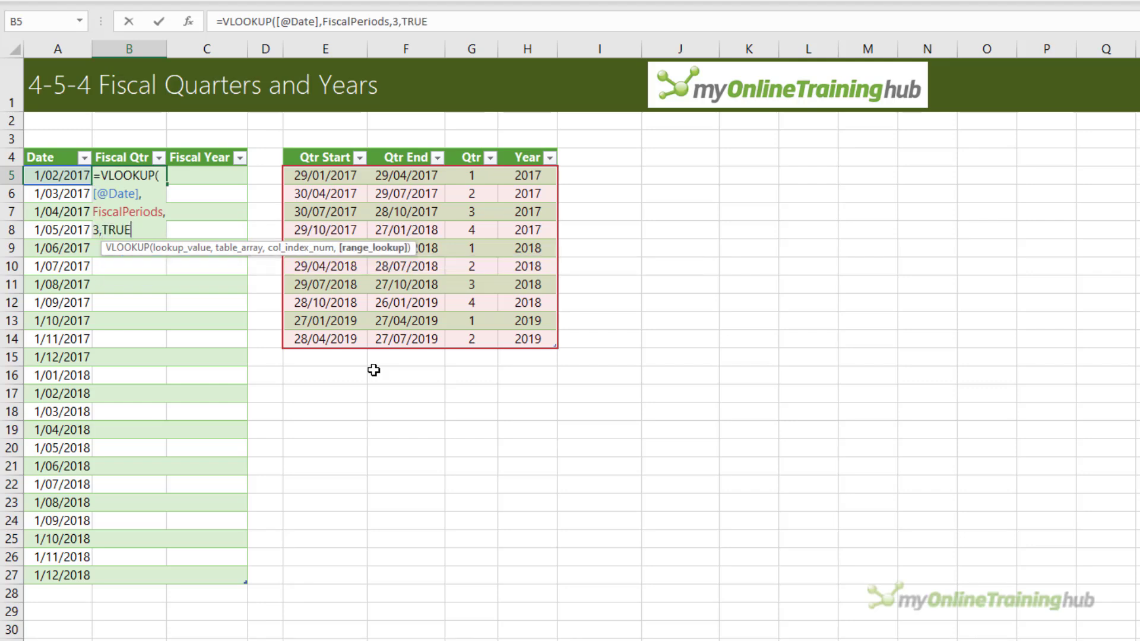
type(")")
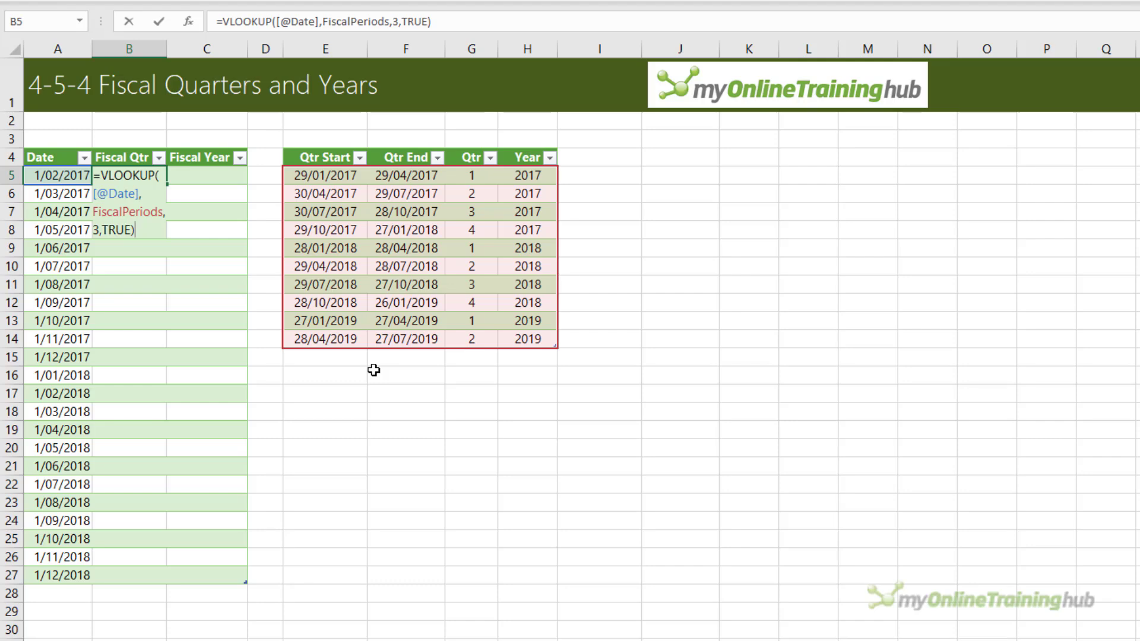
key("Return")
key("Up")
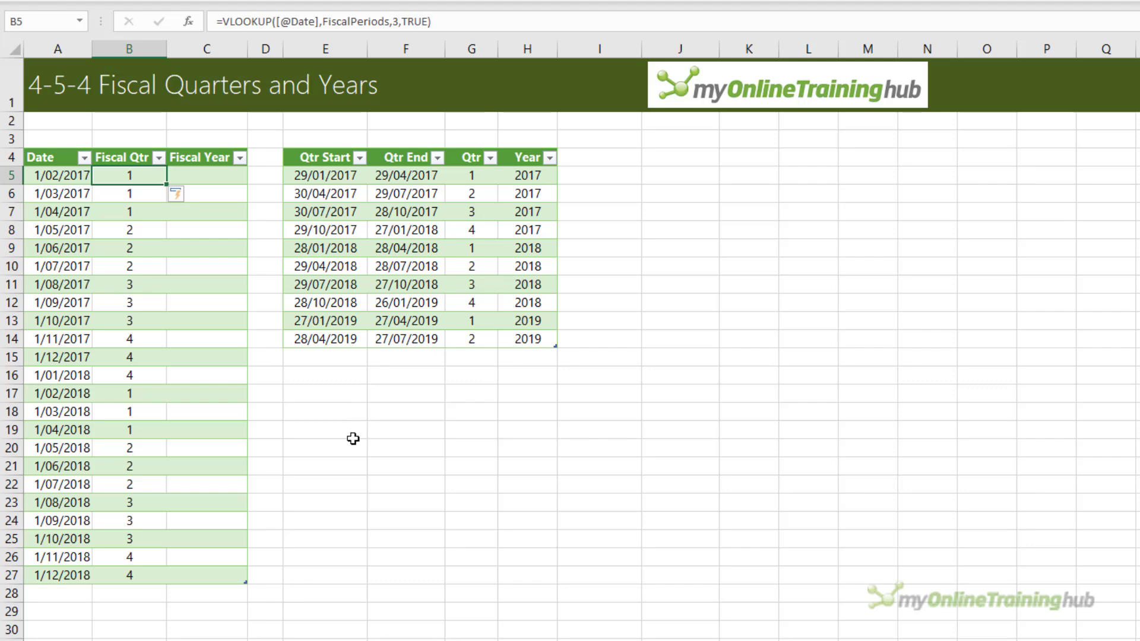
Prefix the lookup formula with "Q"& so Fiscal Qtr shows Q1 to Q4 labels
left_click(224, 22)
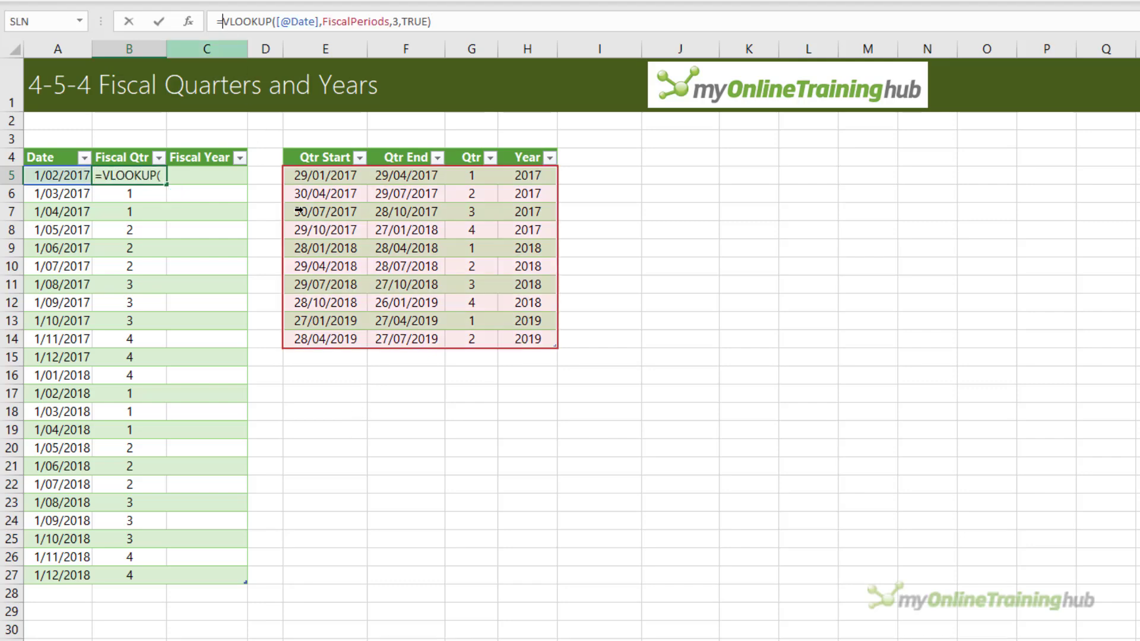
type("\"Q\"")
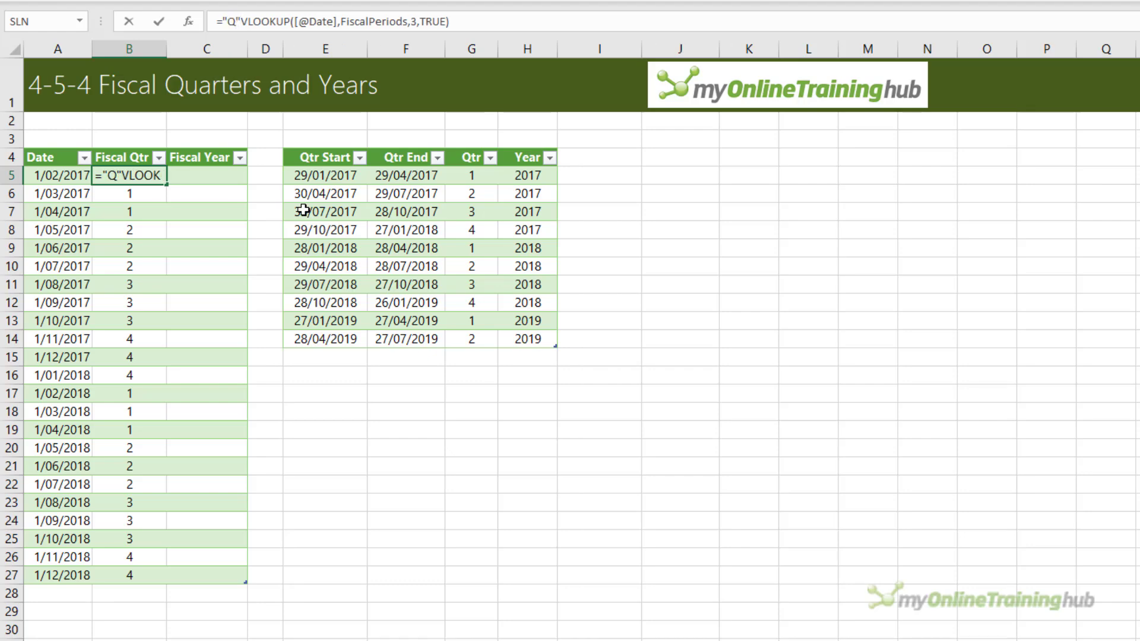
type("&")
key("Return")
key("Up")
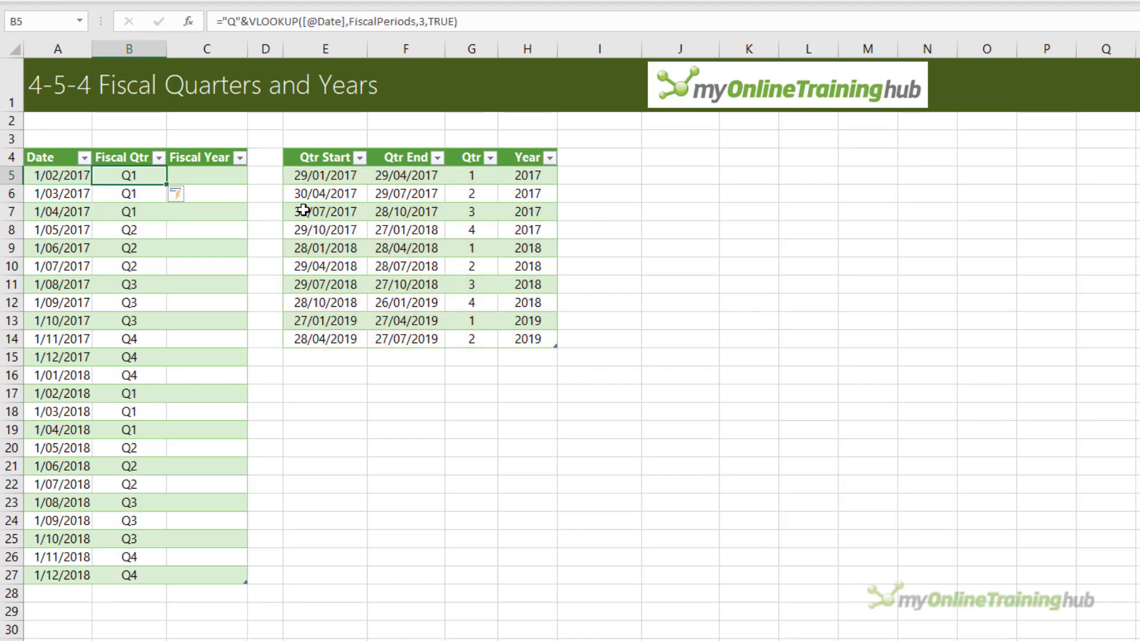
key("Right")
type("=vl")
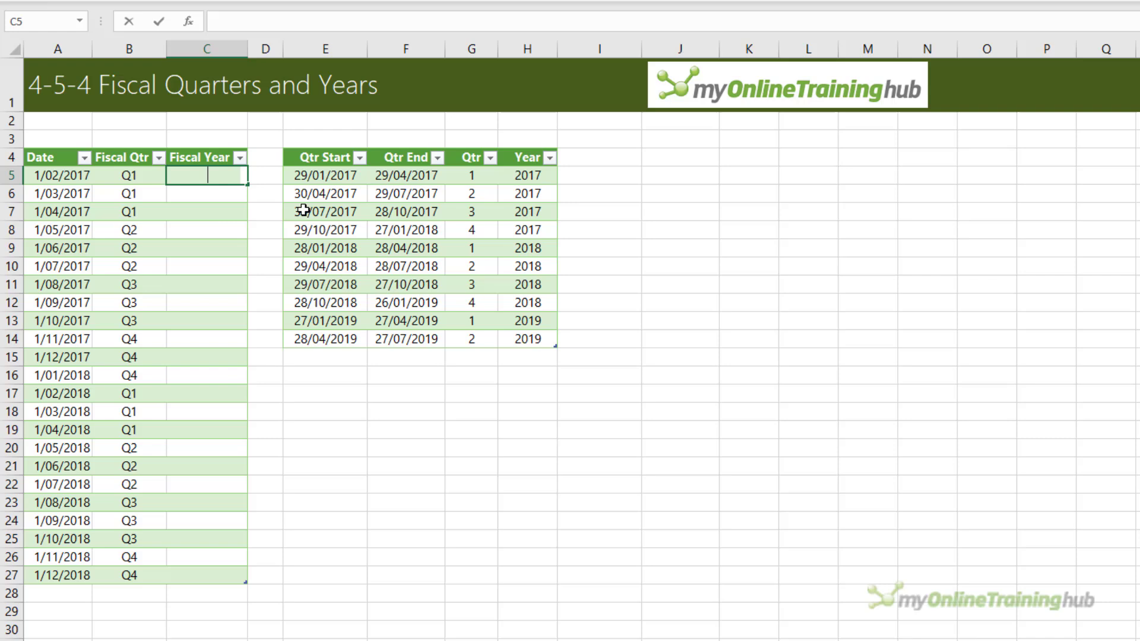
key("Tab")
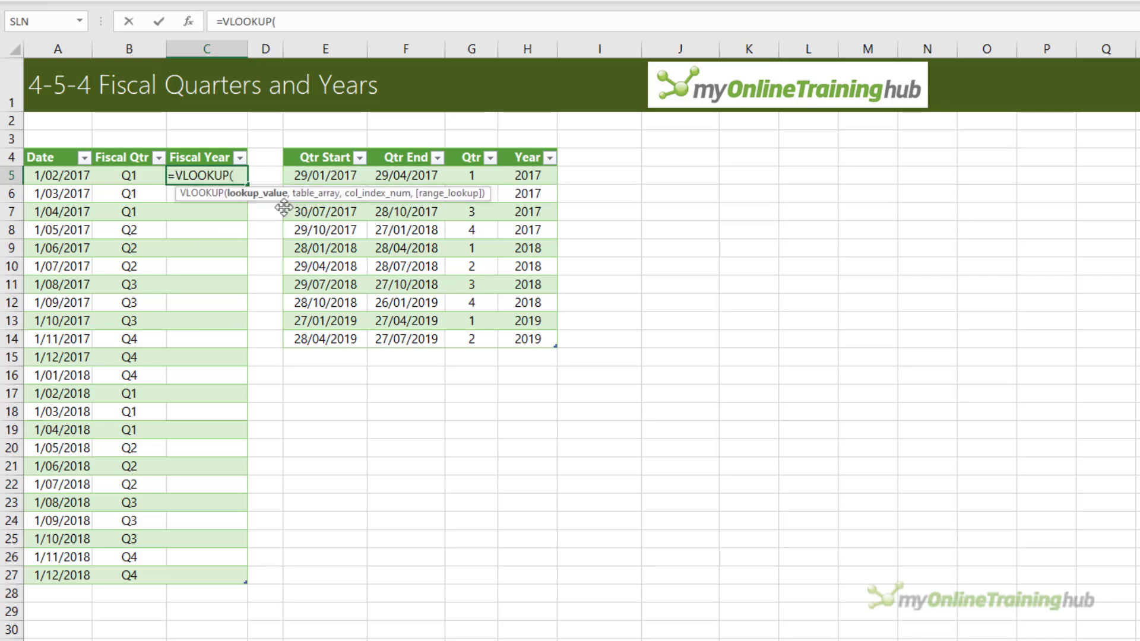
left_click(59, 176)
type(",")
left_click(342, 177)
left_click_drag(343, 176, 522, 343)
type(",")
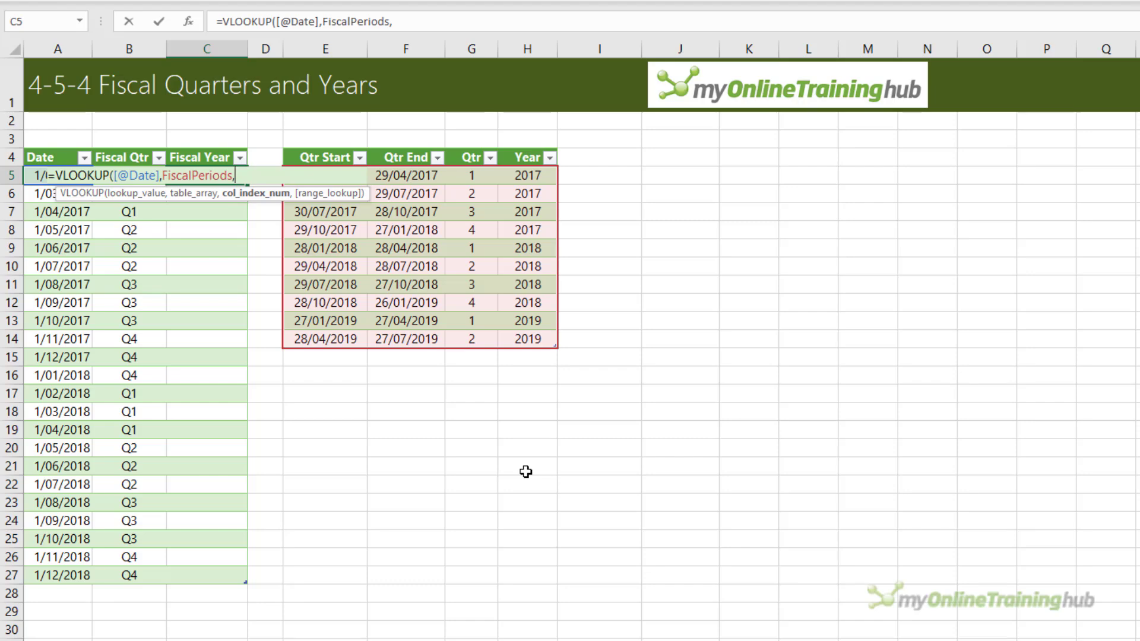
type("4,")
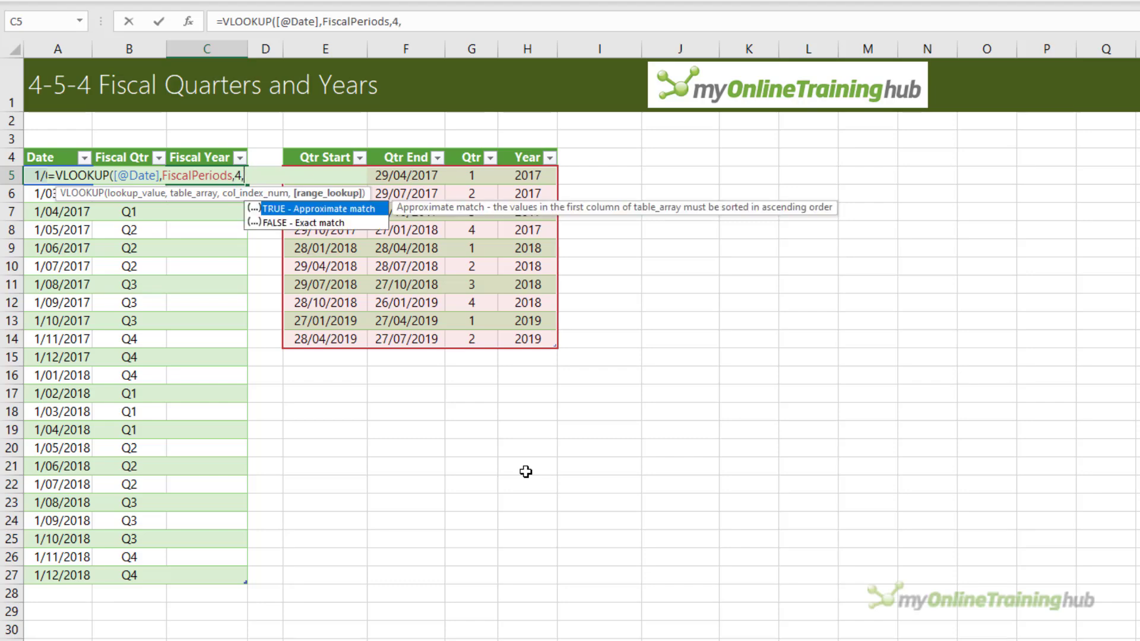
key("Tab")
type(")")
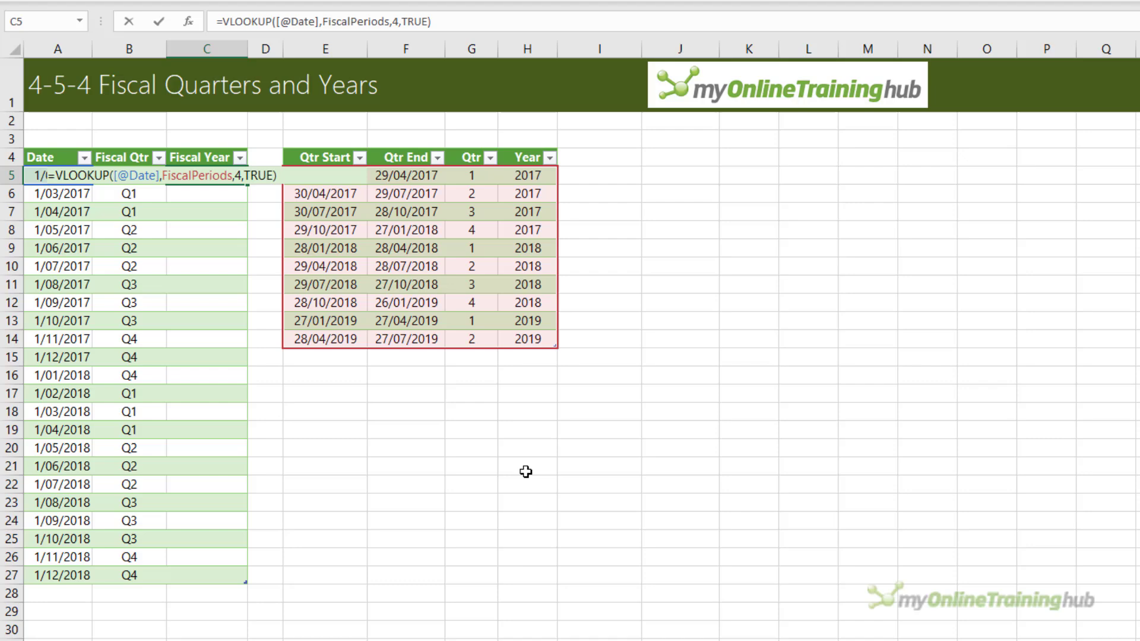
key("Return")
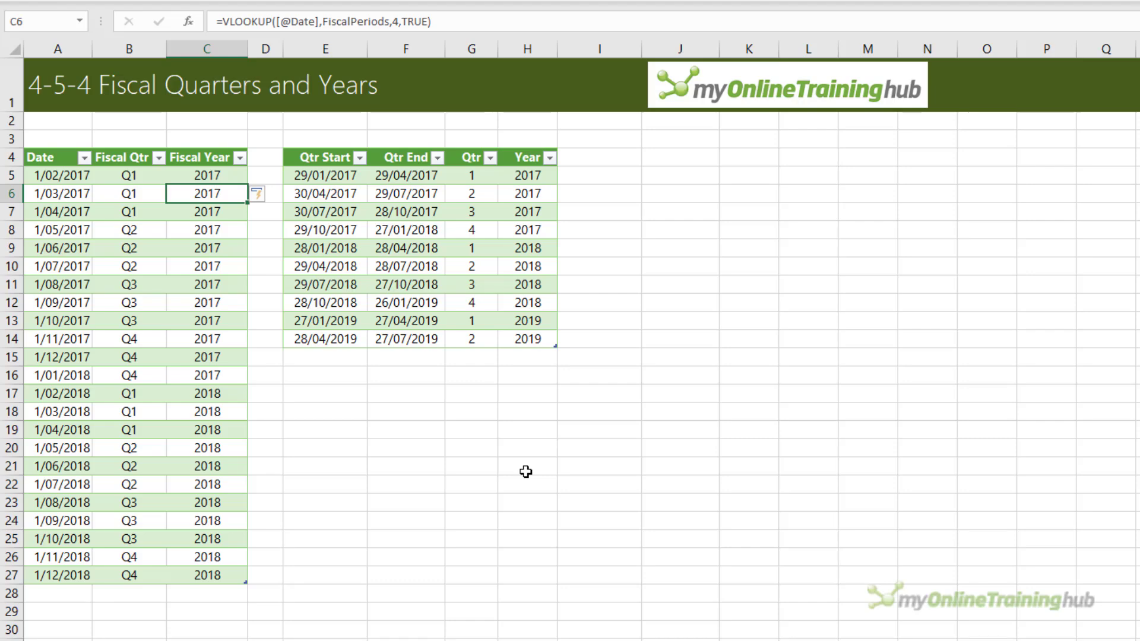
left_click_drag(418, 175, 415, 338)
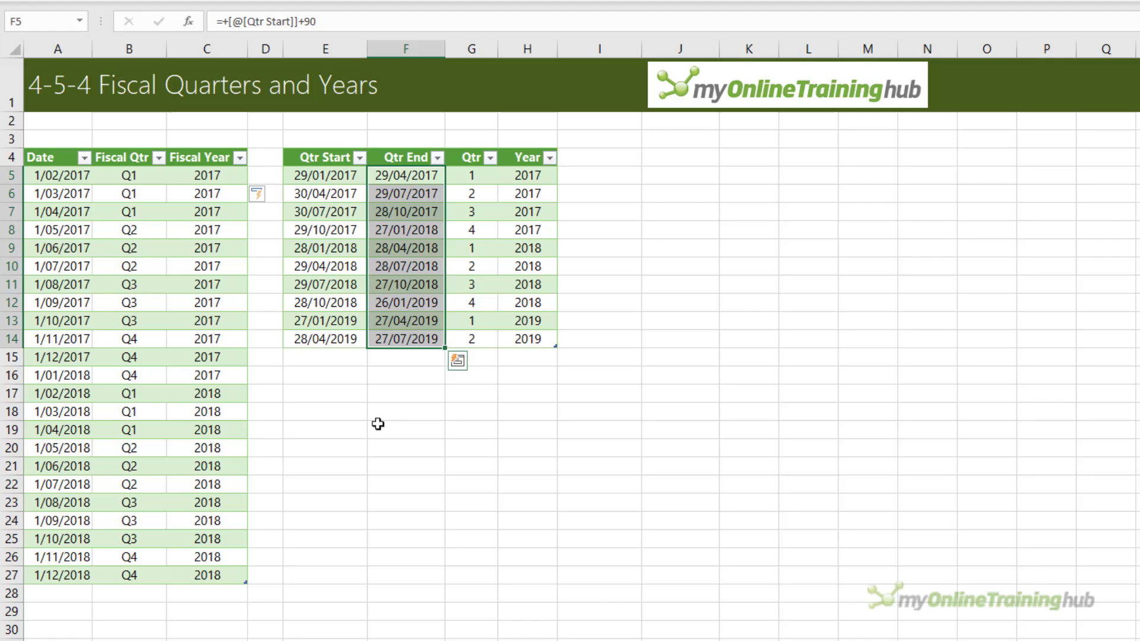
left_click_drag(322, 178, 513, 339)
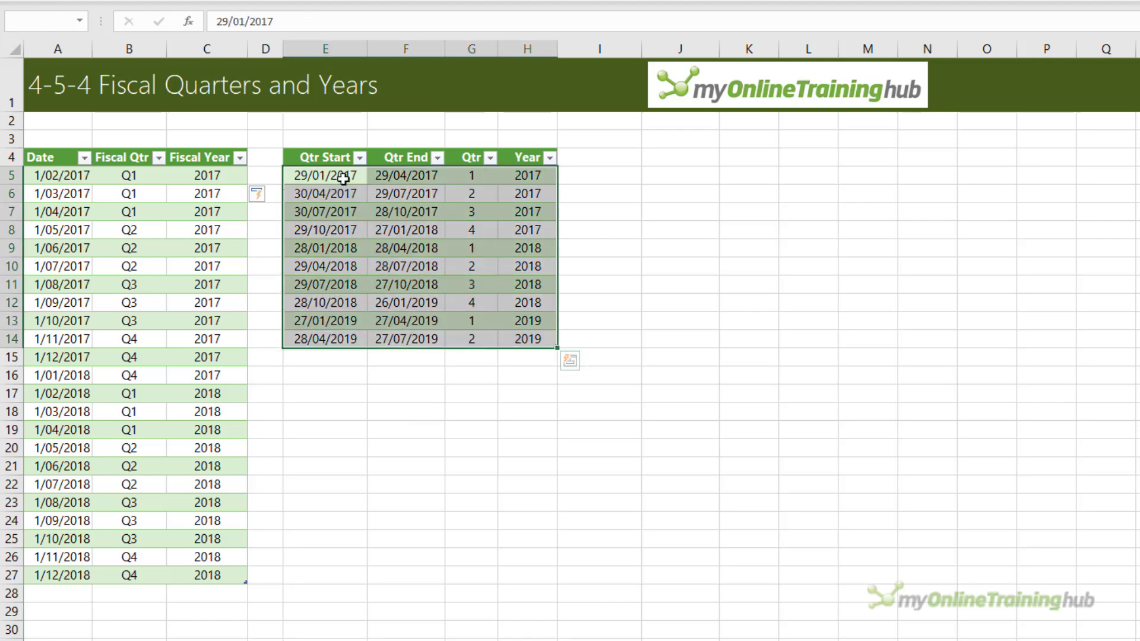
left_click_drag(326, 175, 392, 194)
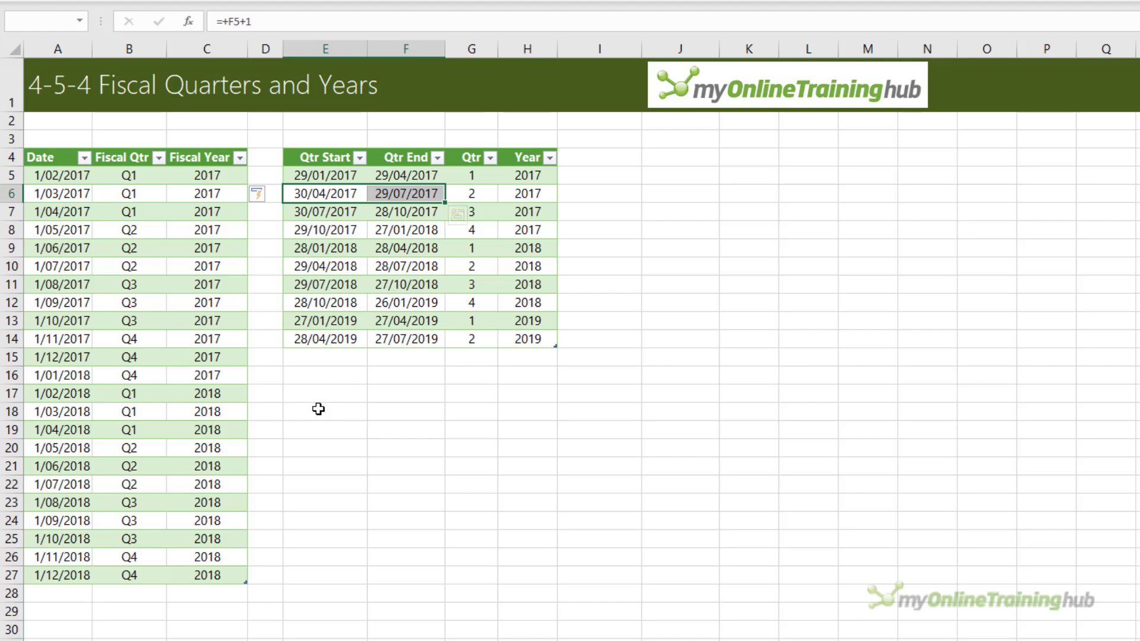
left_click_drag(325, 175, 315, 340)
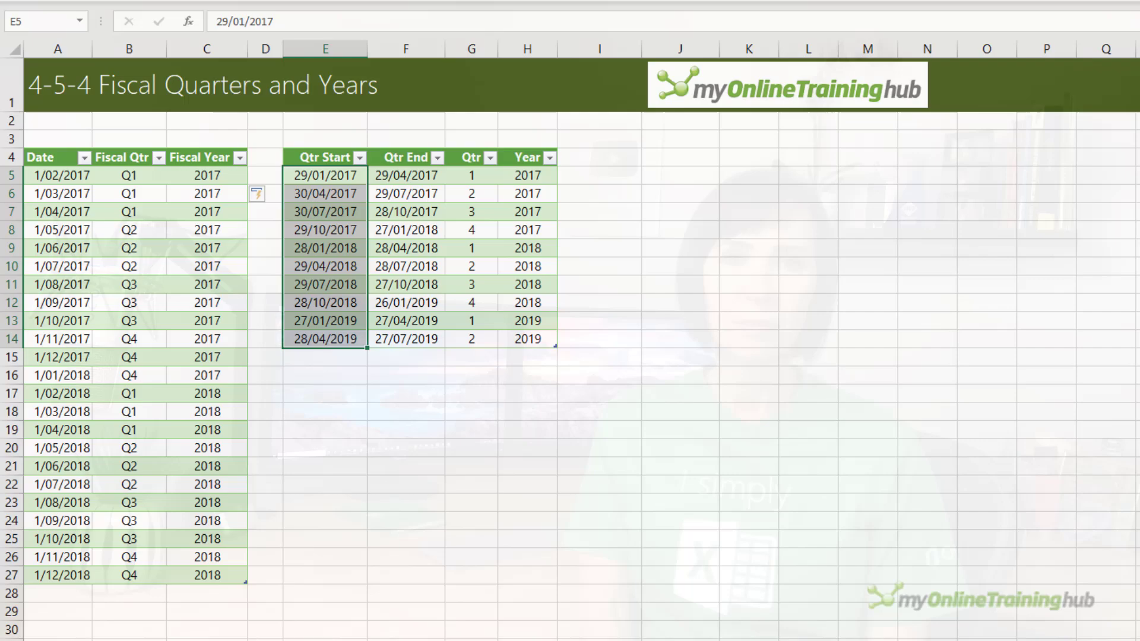